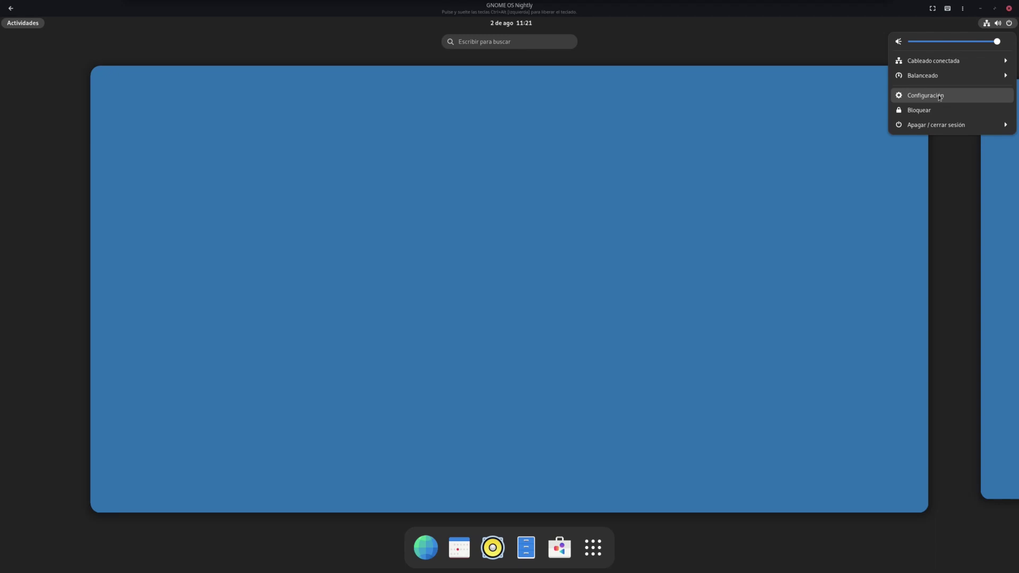
Dismiss the system status menu in the top bar
left_click(998, 23)
left_click(998, 23)
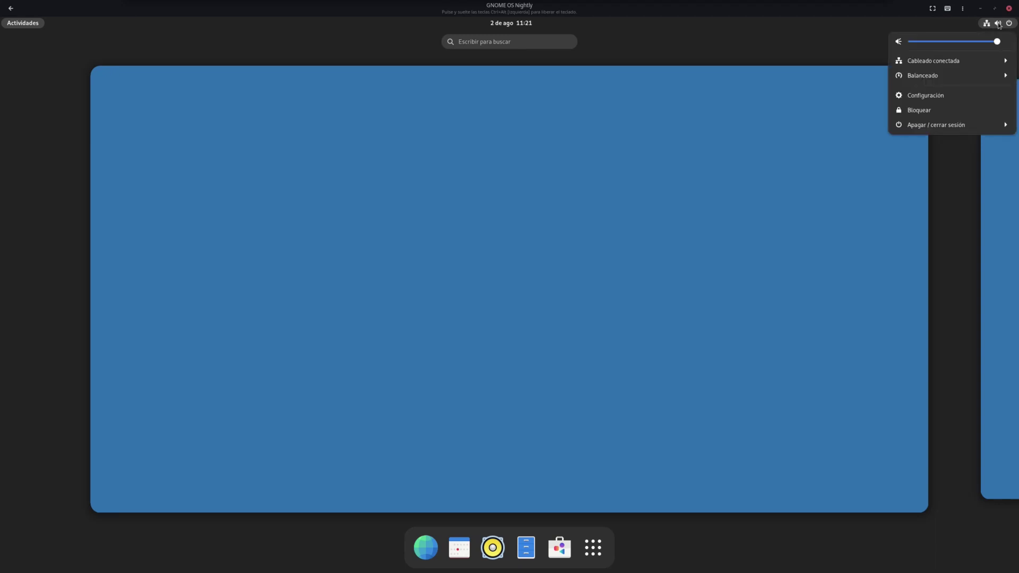
left_click(988, 24)
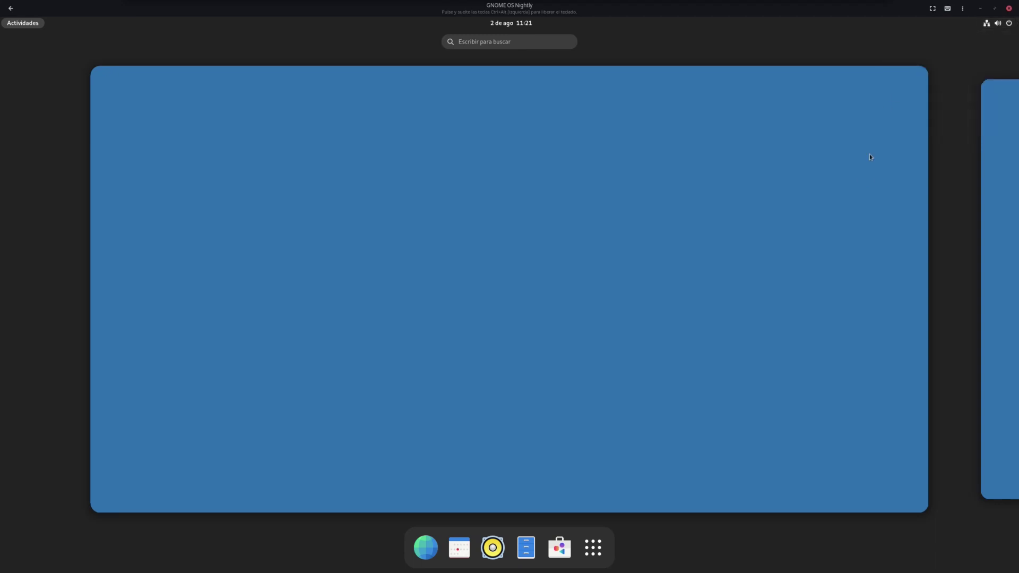
Launch Web and read its About information and credits
left_click(425, 547)
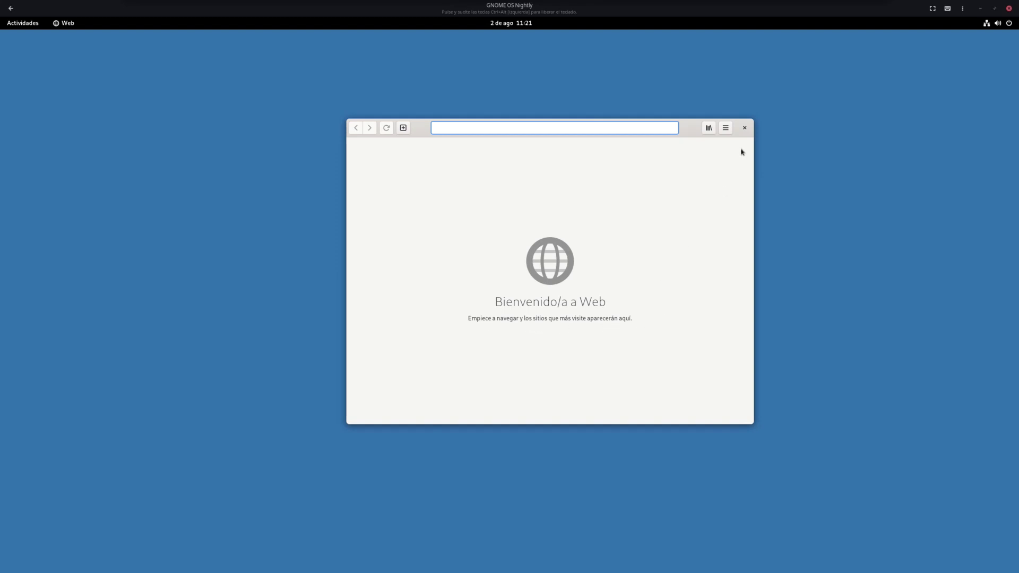
left_click(726, 128)
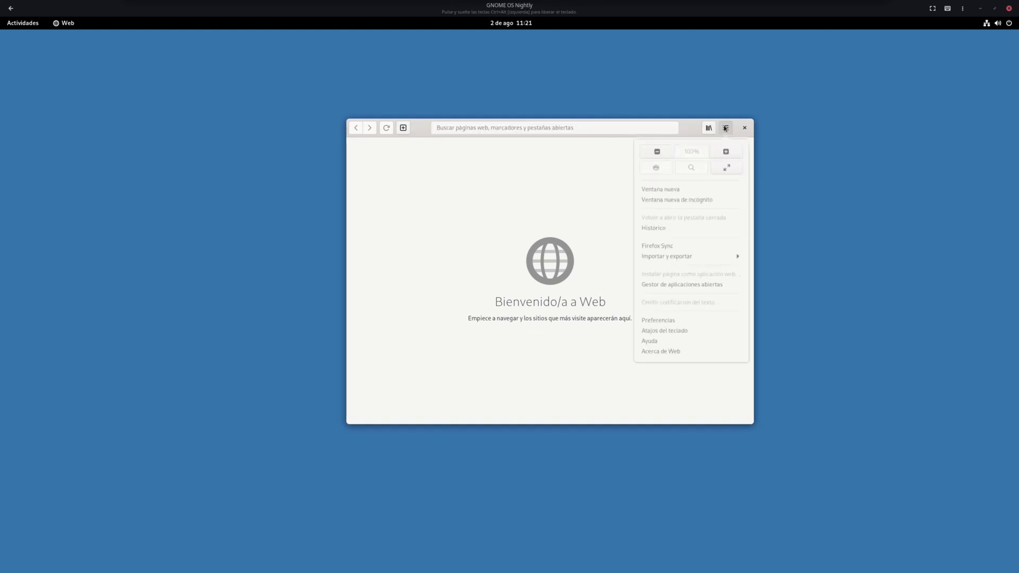
left_click(666, 355)
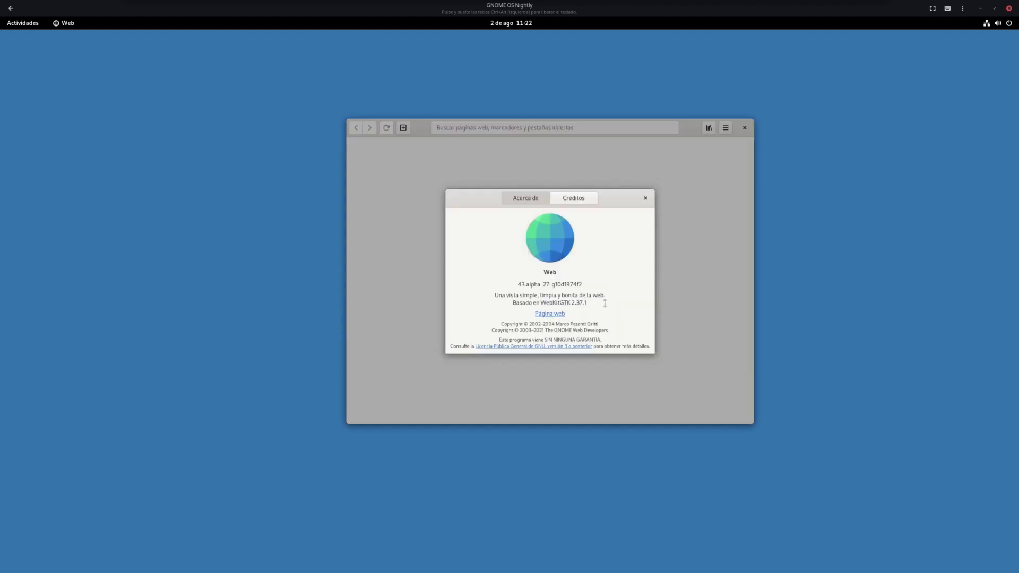
left_click(566, 199)
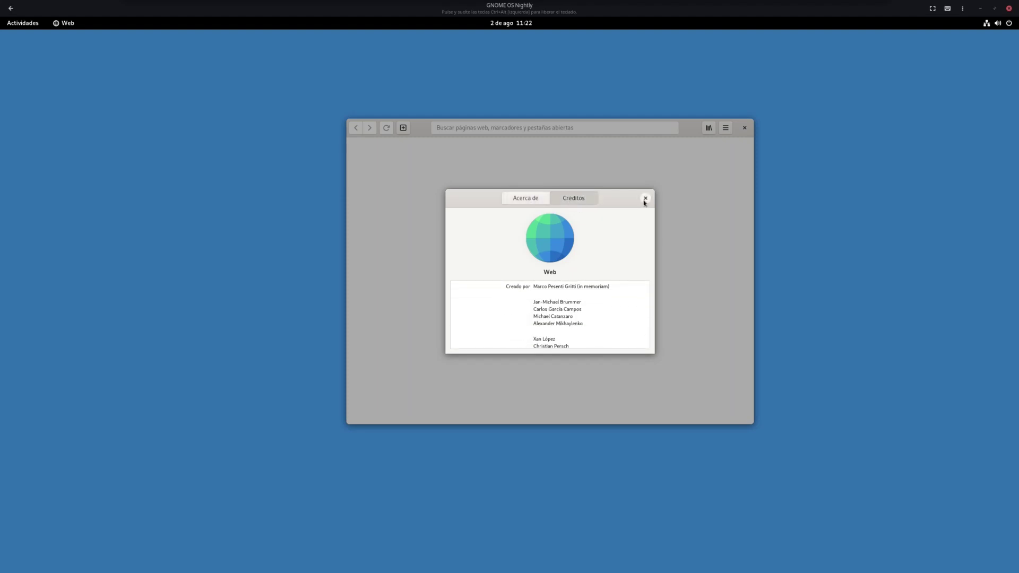
left_click(645, 199)
Look at Web's main menu and its saved bookmarks list
left_click(729, 133)
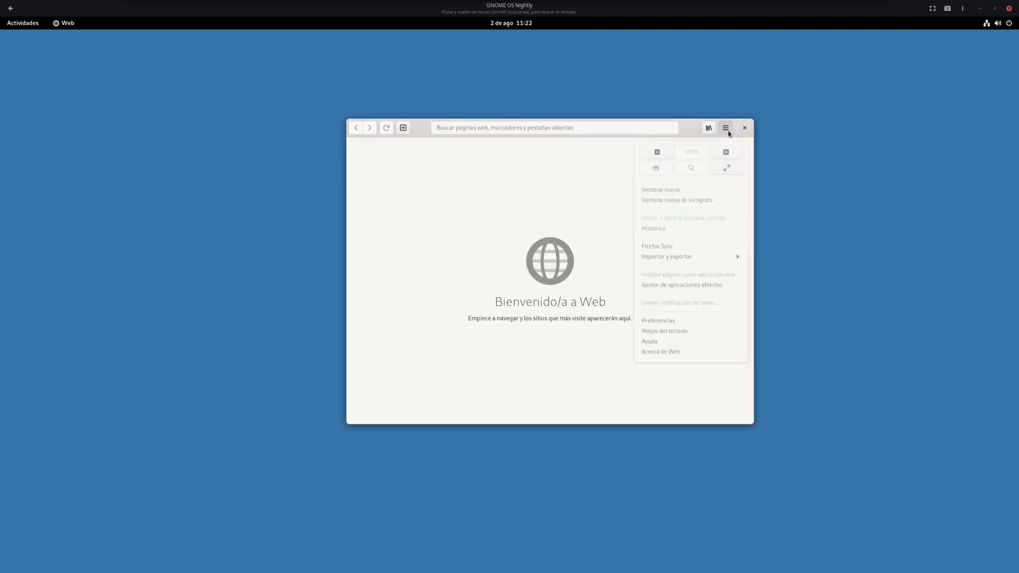
left_click(709, 129)
left_click(709, 129)
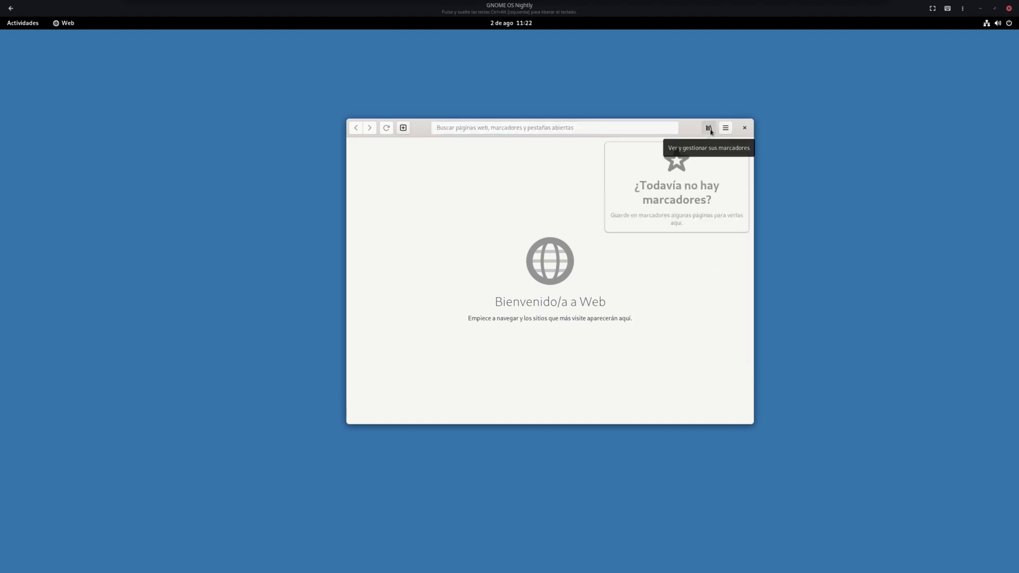
left_click(744, 186)
Close Web, then launch and close the Meteorología weather app from the app grid
left_click(744, 128)
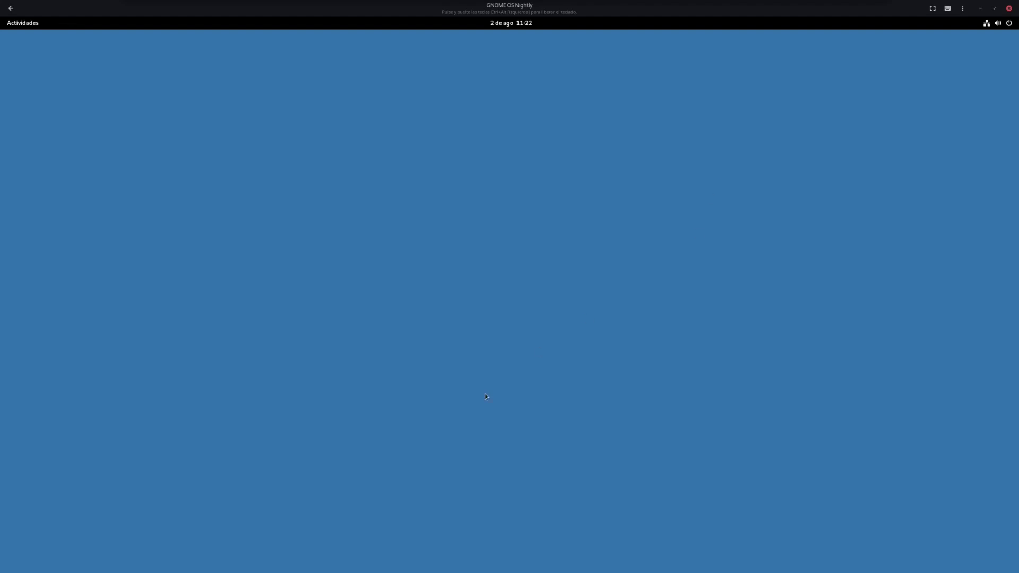
left_click(23, 25)
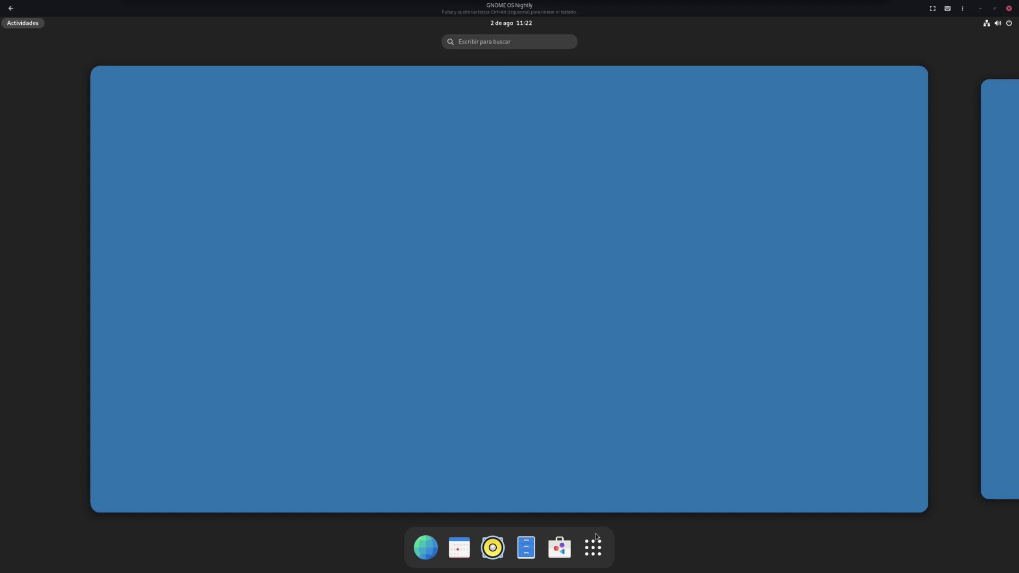
left_click(590, 552)
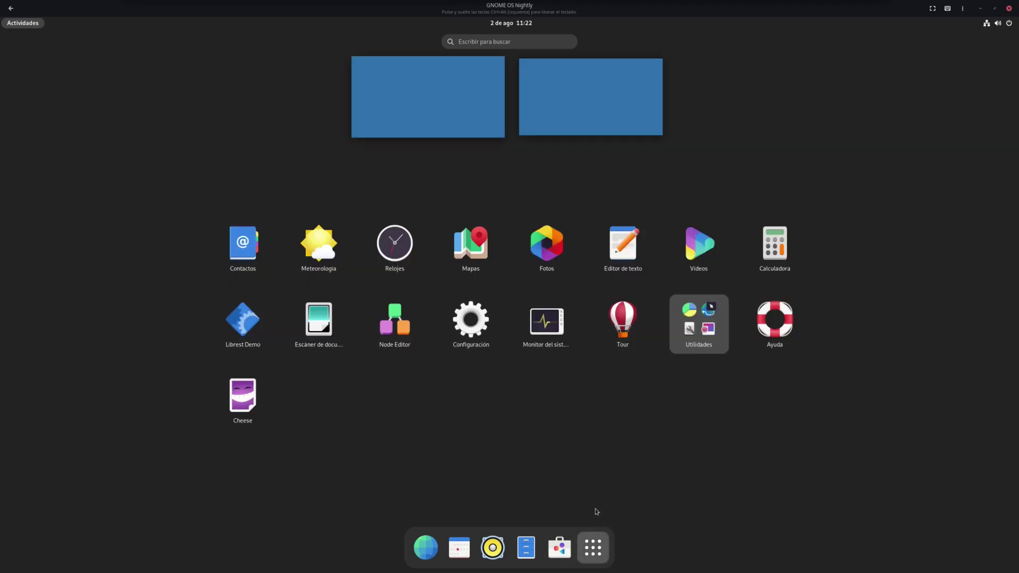
left_click(318, 245)
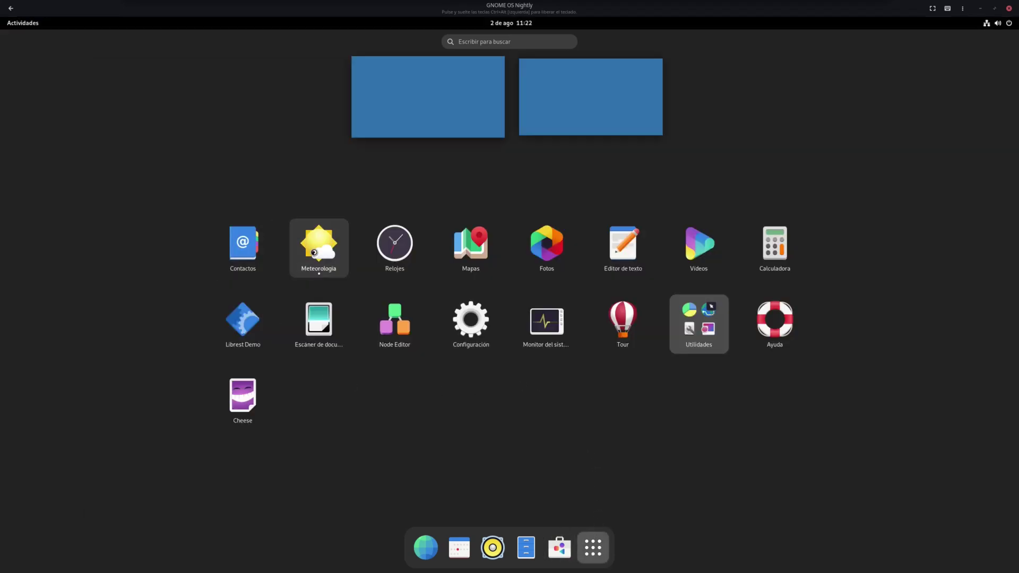
left_click(349, 80)
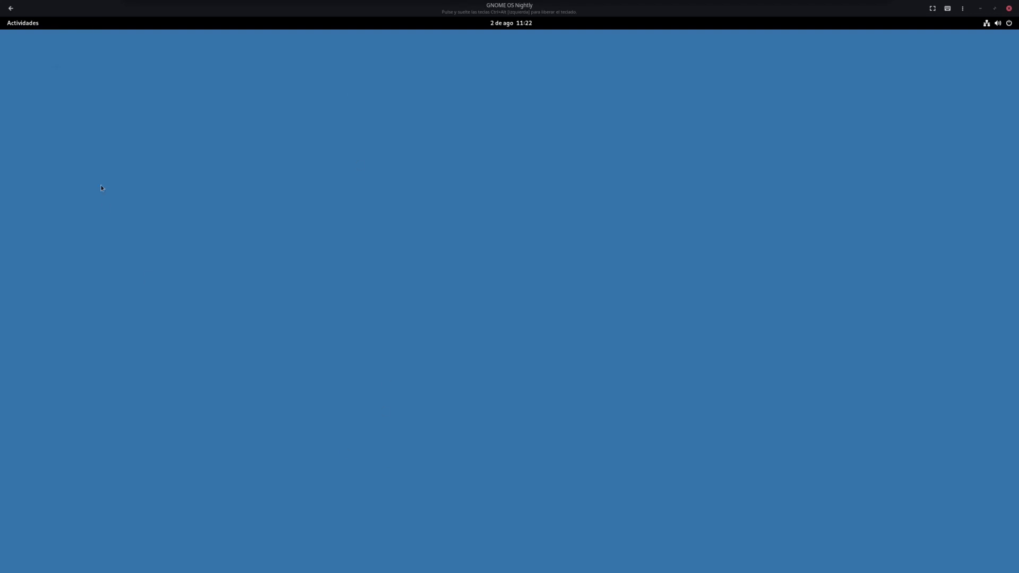
Launch Relojes from the application grid
left_click(22, 23)
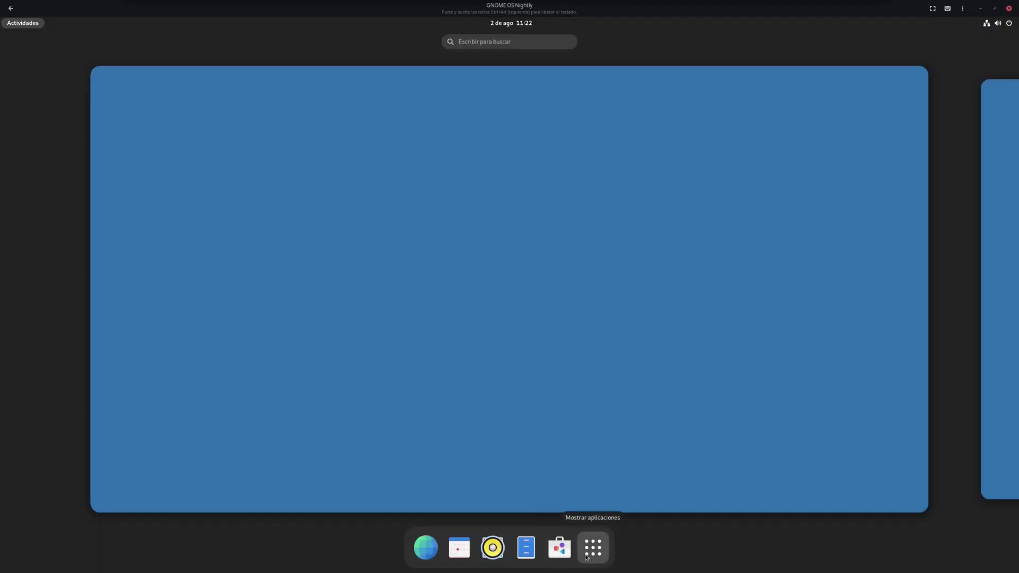
left_click(592, 548)
left_click(389, 243)
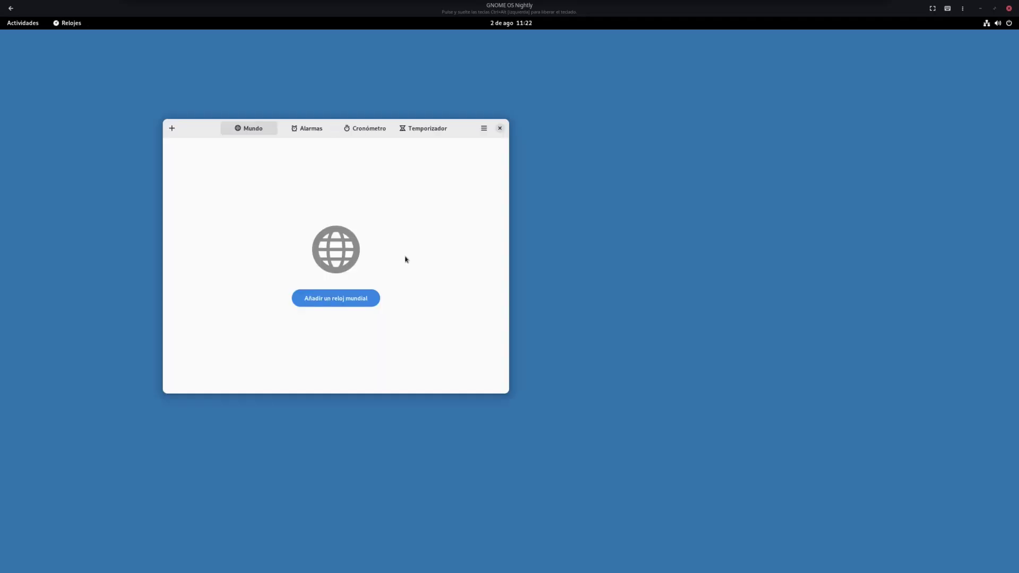
left_click(338, 299)
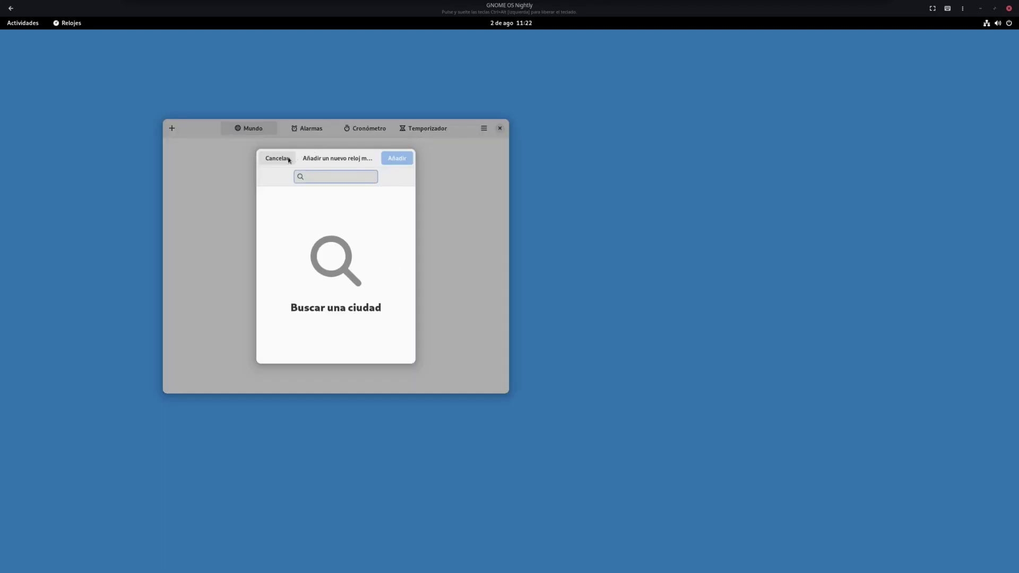
left_click(293, 158)
left_click(484, 128)
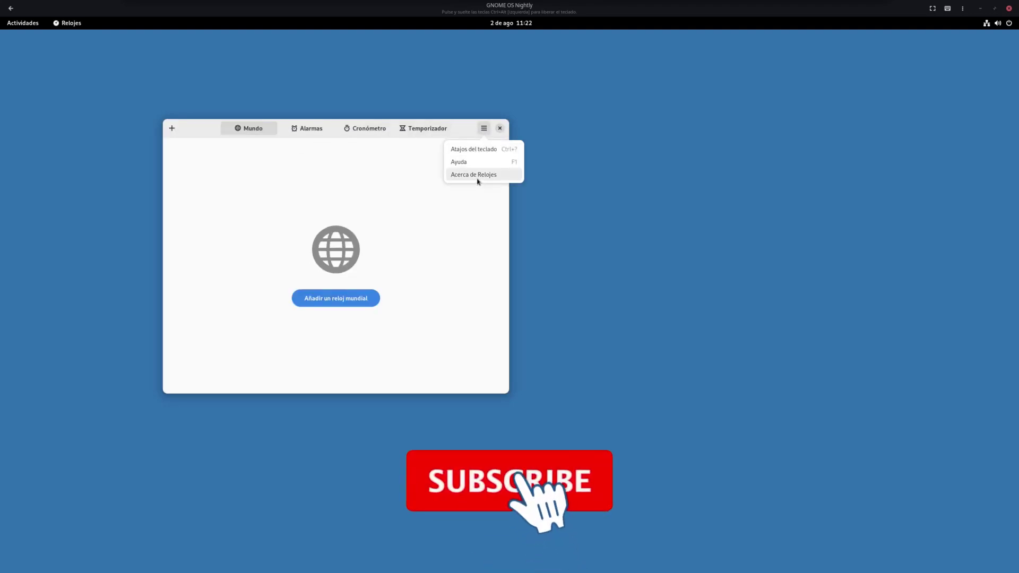
left_click(477, 176)
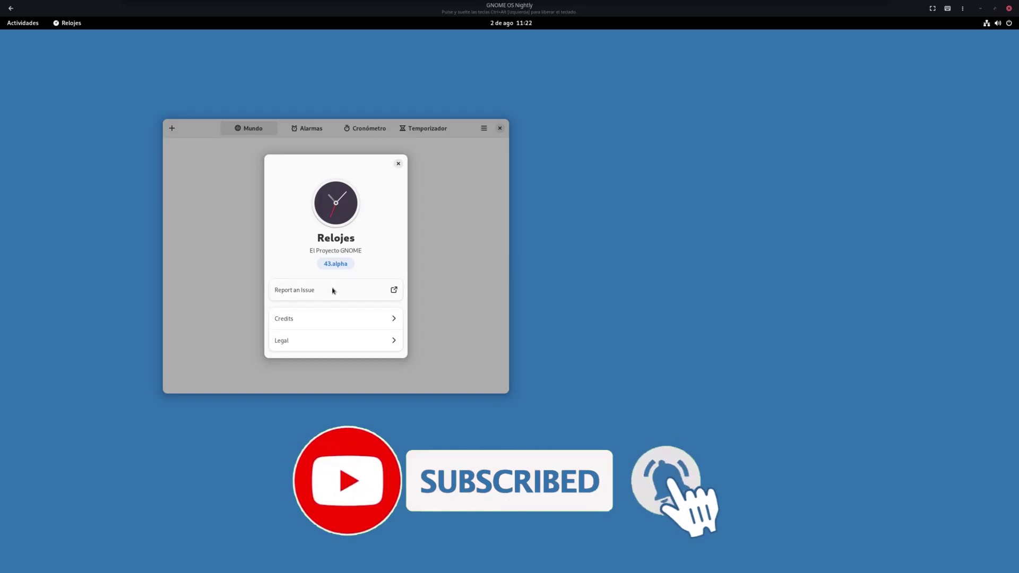
left_click(331, 325)
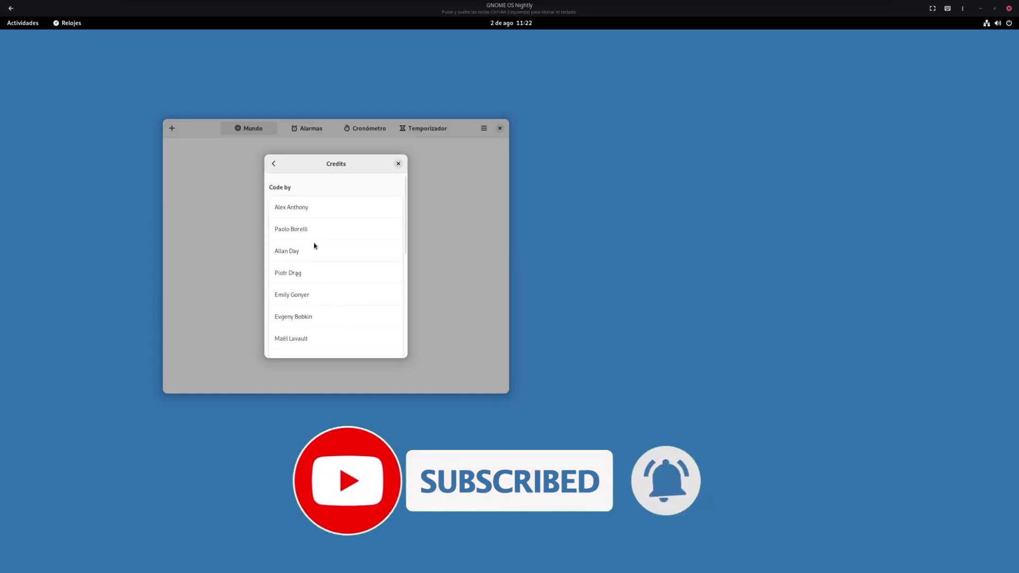
left_click(273, 164)
left_click(344, 344)
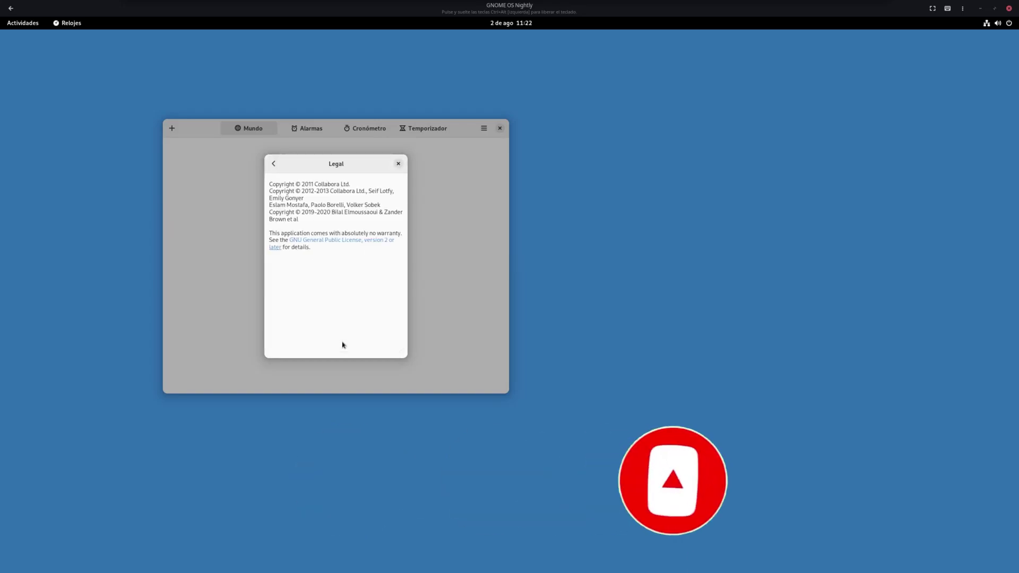
left_click(273, 164)
left_click(398, 164)
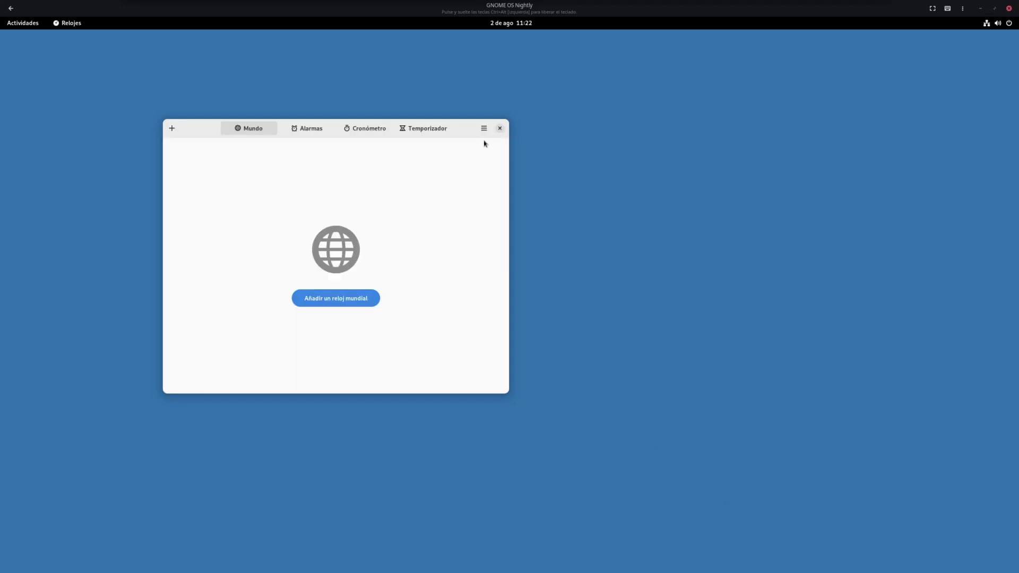
left_click(500, 128)
Open background settings from the desktop menu and switch to the Oscuro dark style
right_click(525, 229)
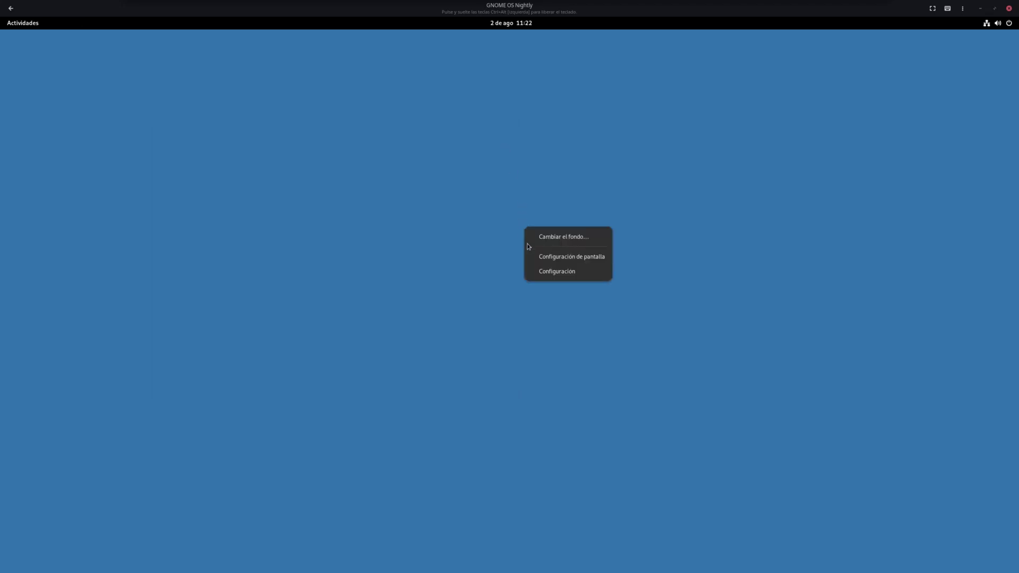
left_click(561, 237)
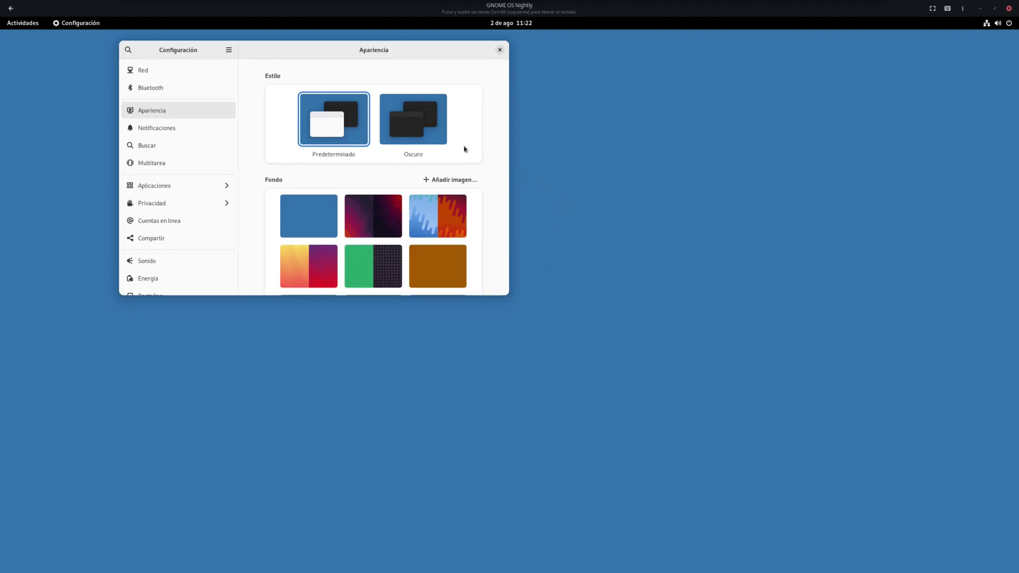
left_click_drag(390, 58, 598, 168)
left_click(615, 244)
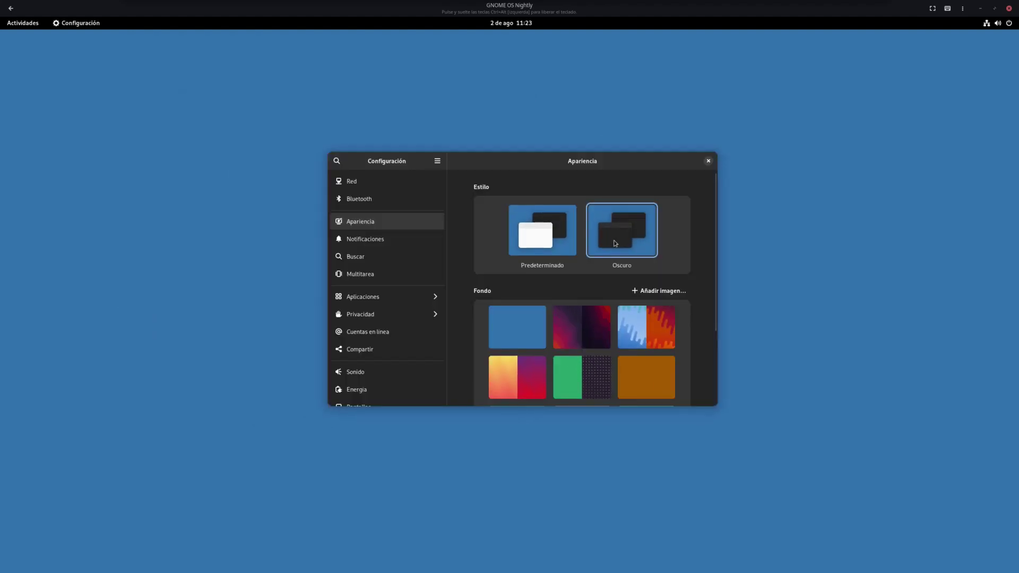
Try several wallpapers and settle on the dark orange-dash pattern
left_click(635, 333)
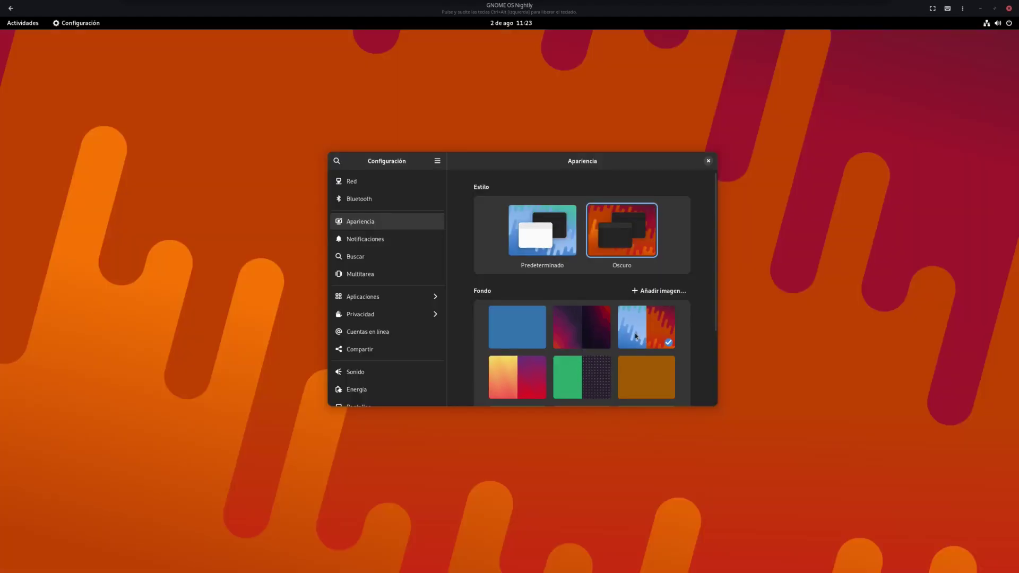
left_click(578, 336)
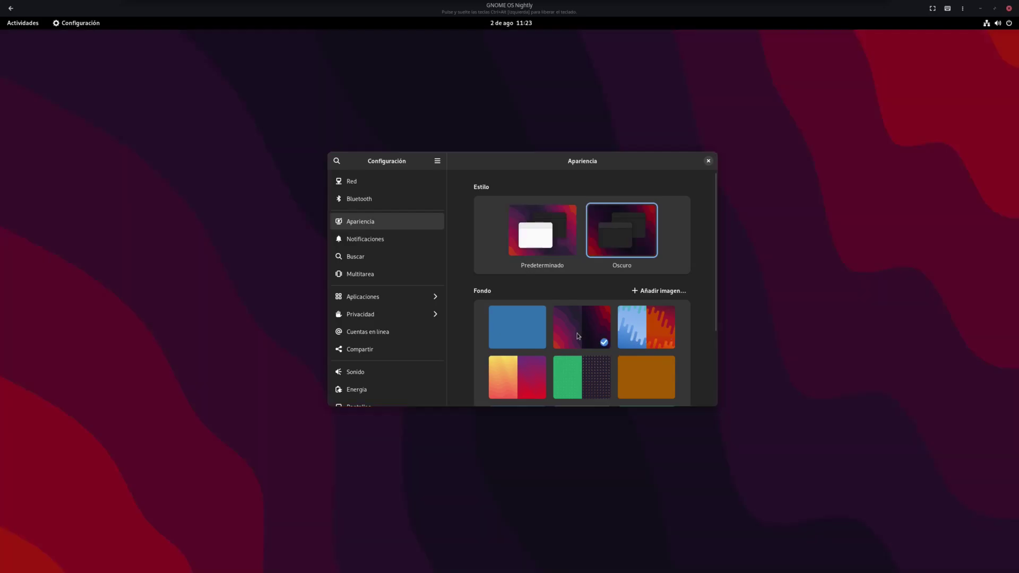
scroll(577, 336, "down", 4)
left_click(505, 274)
left_click(600, 276)
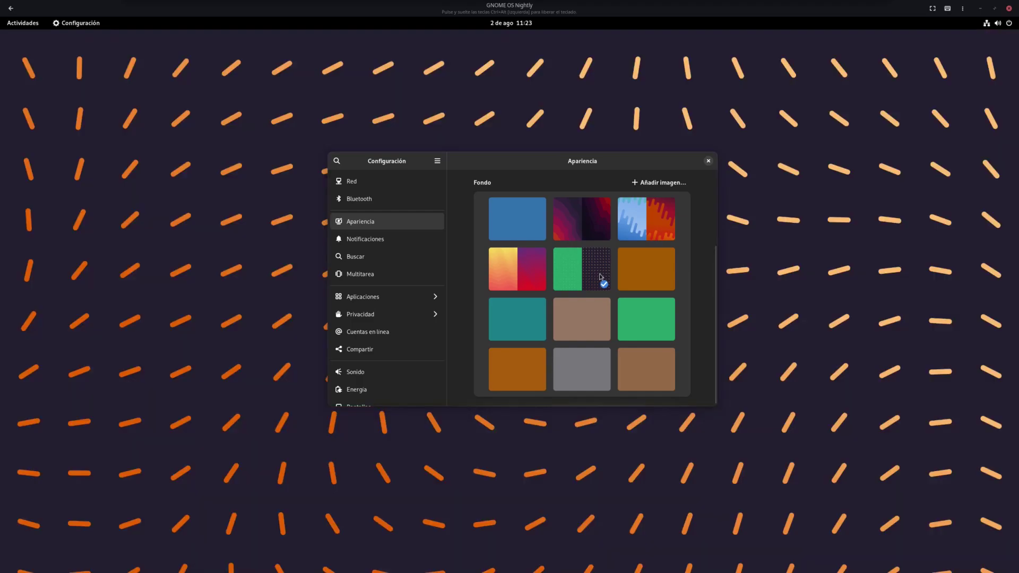
Look at the network and Bluetooth pages, then return to Apariencia
left_click(378, 186)
left_click(377, 199)
left_click(376, 222)
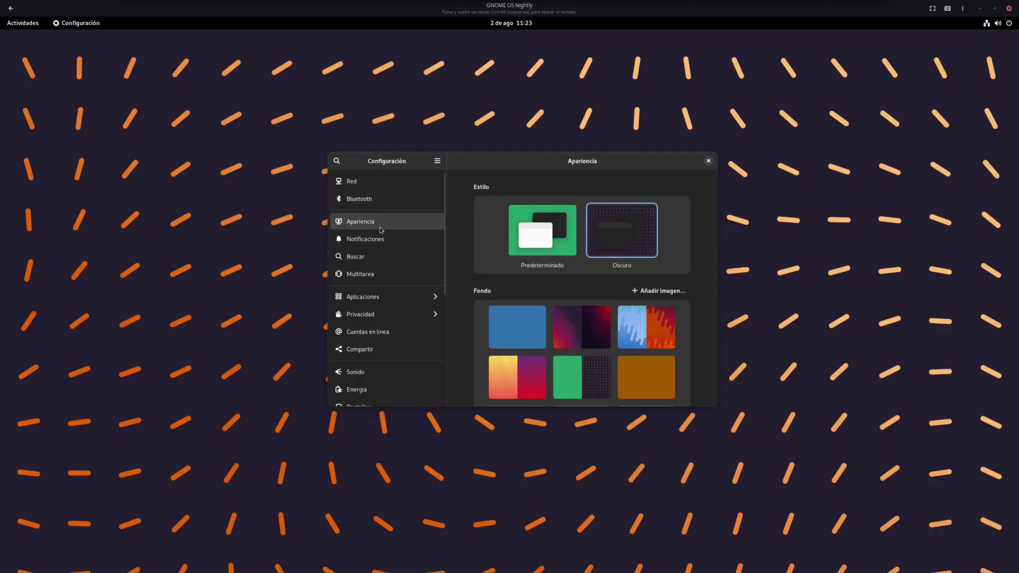
scroll(467, 310, "down", 4)
Browse the Notificaciones, Búsqueda, Multitarea and Aplicaciones settings pages
left_click(369, 239)
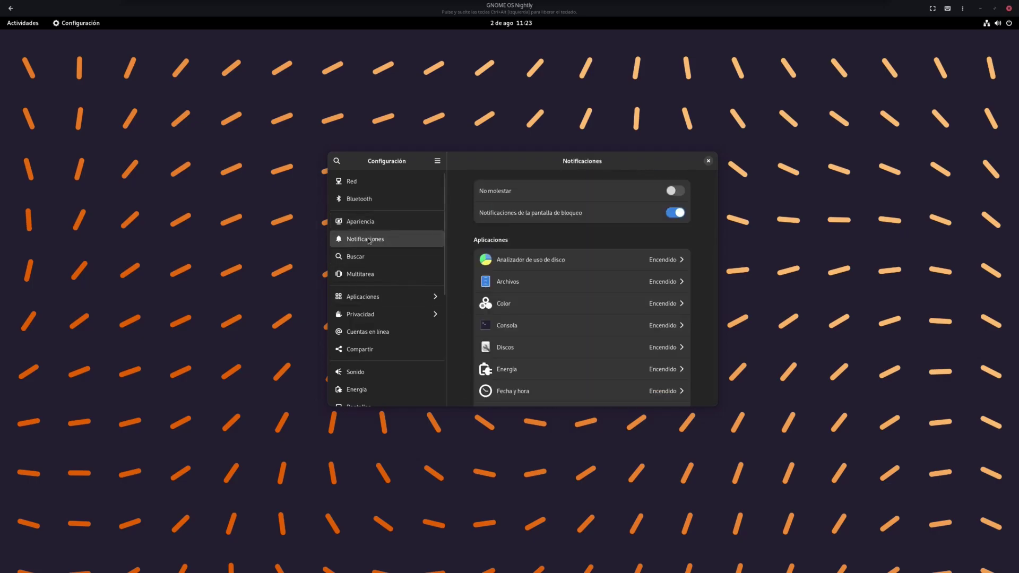
left_click(364, 254)
left_click(370, 276)
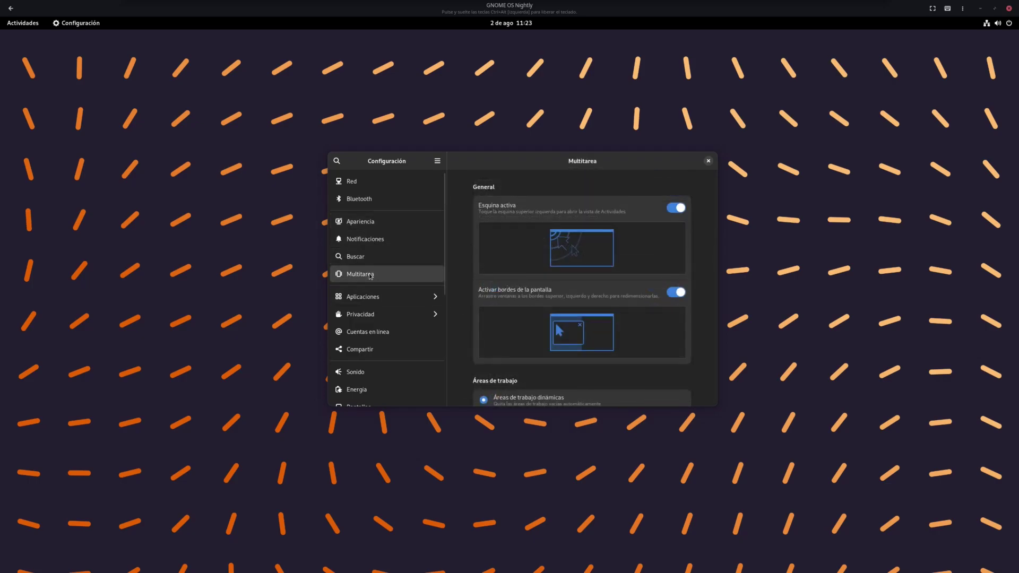
scroll(611, 319, "down", 5)
scroll(611, 319, "down", 4)
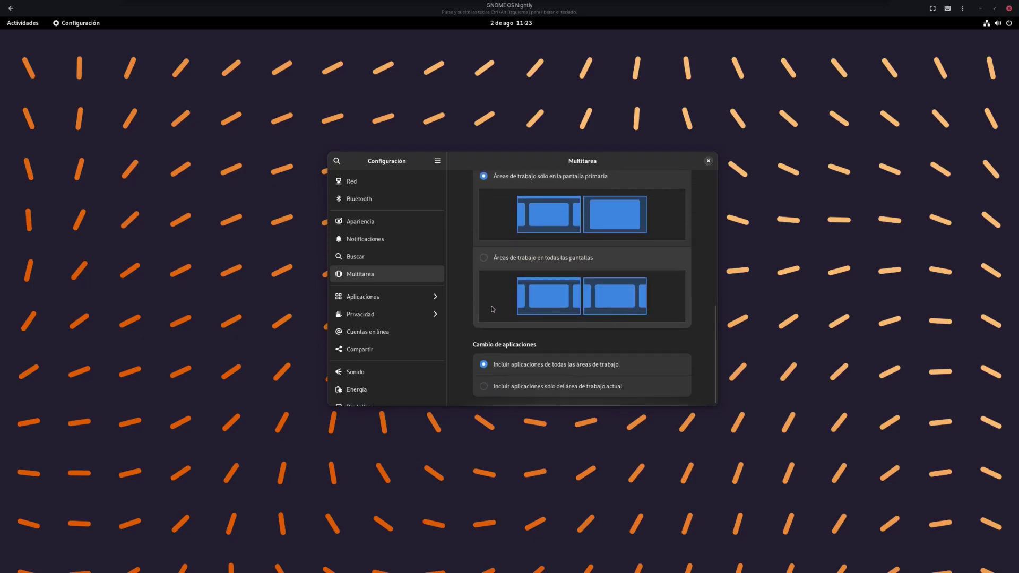
left_click(379, 297)
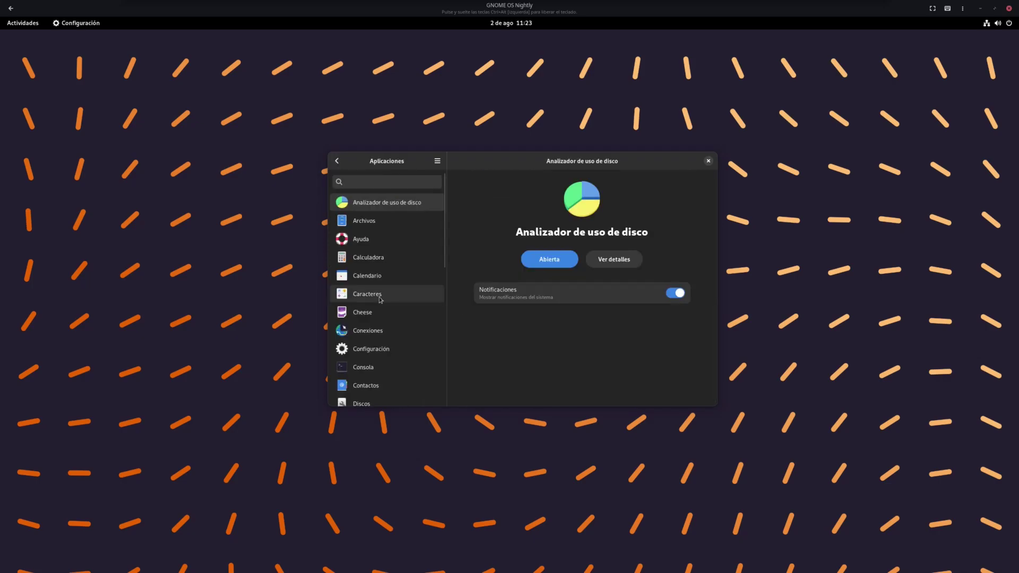
left_click(337, 161)
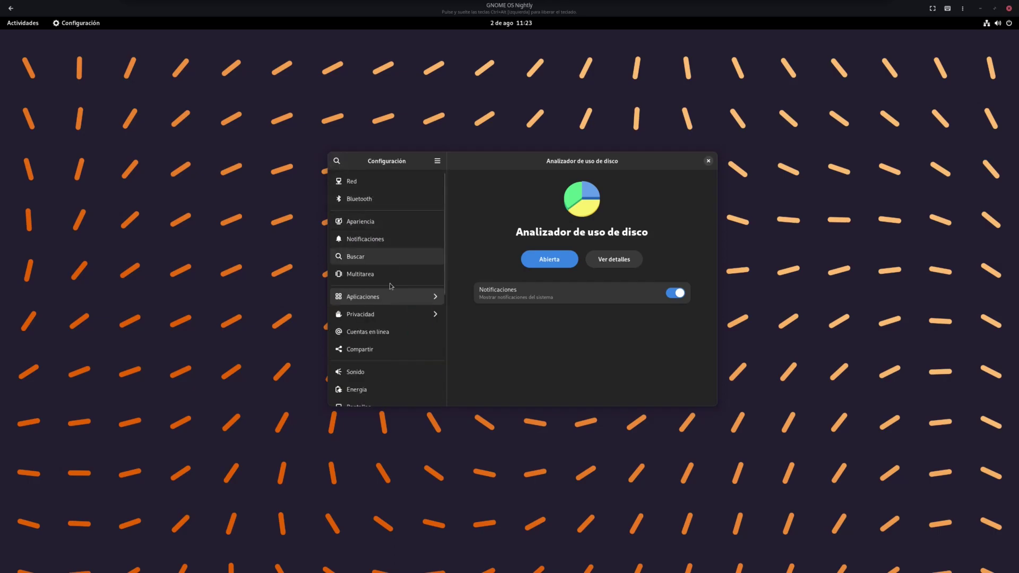
Look over the Pantallas page and the Aplicaciones list
scroll(397, 333, "down", 3)
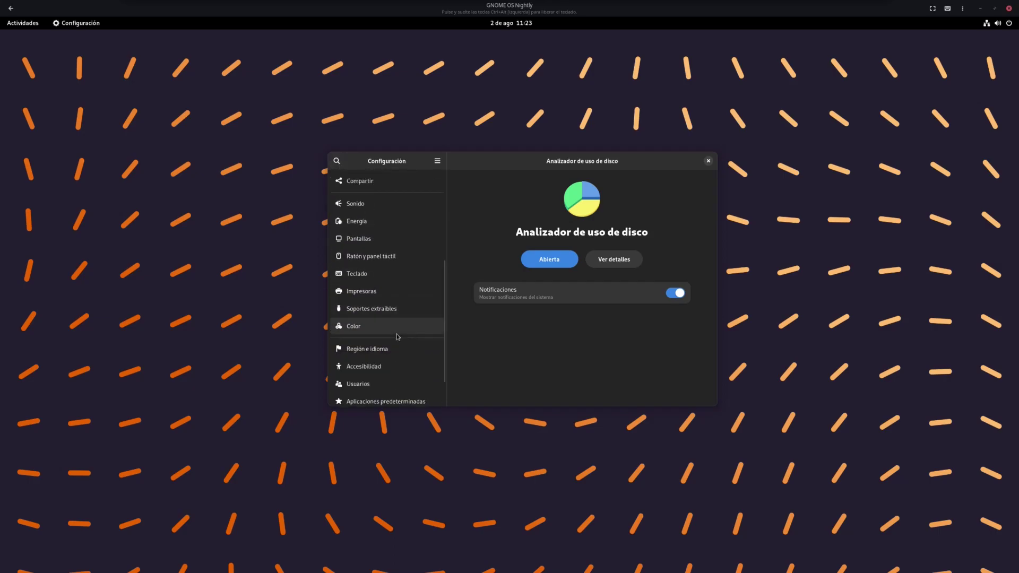
left_click(359, 239)
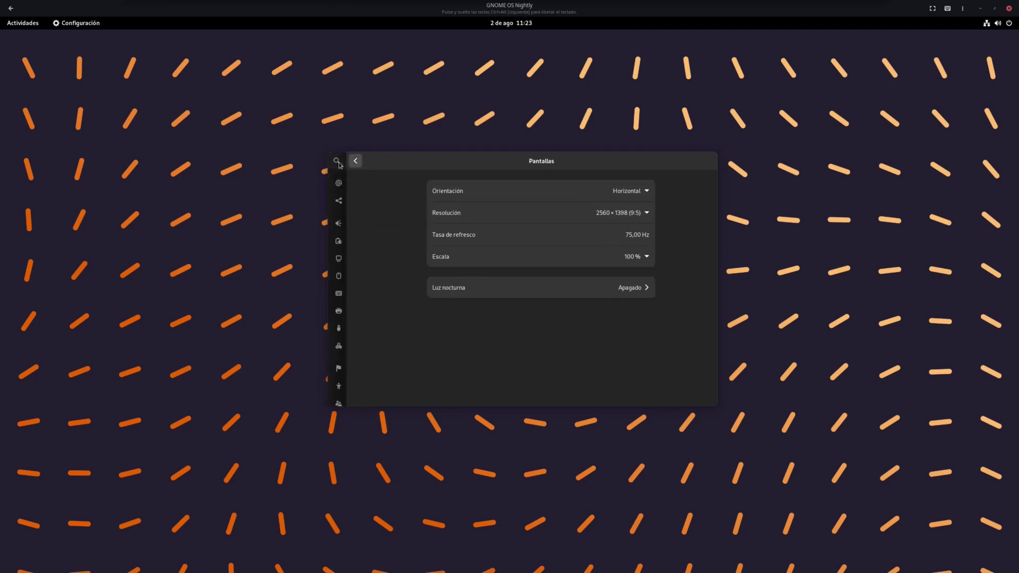
left_click(338, 162)
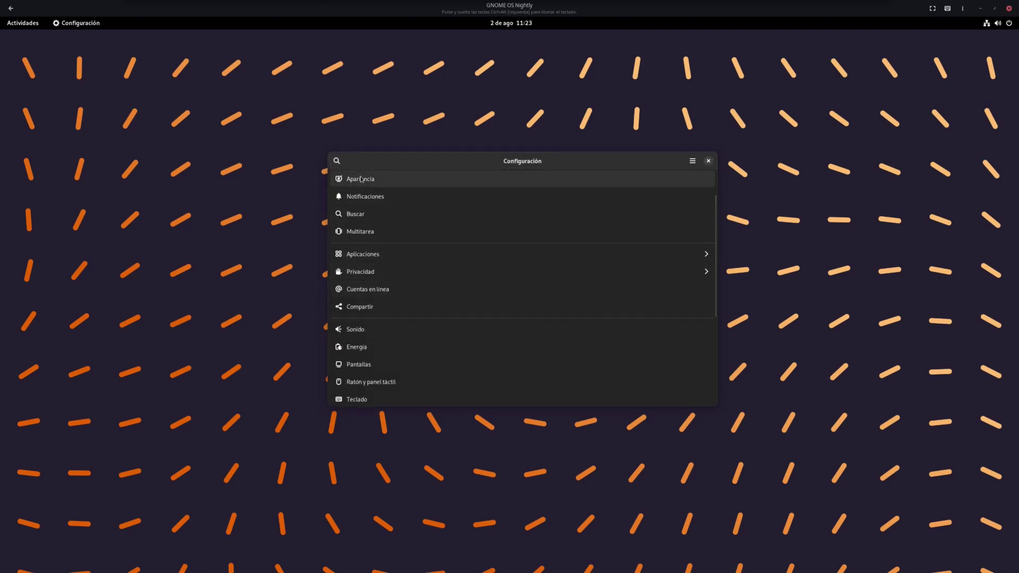
left_click(338, 161)
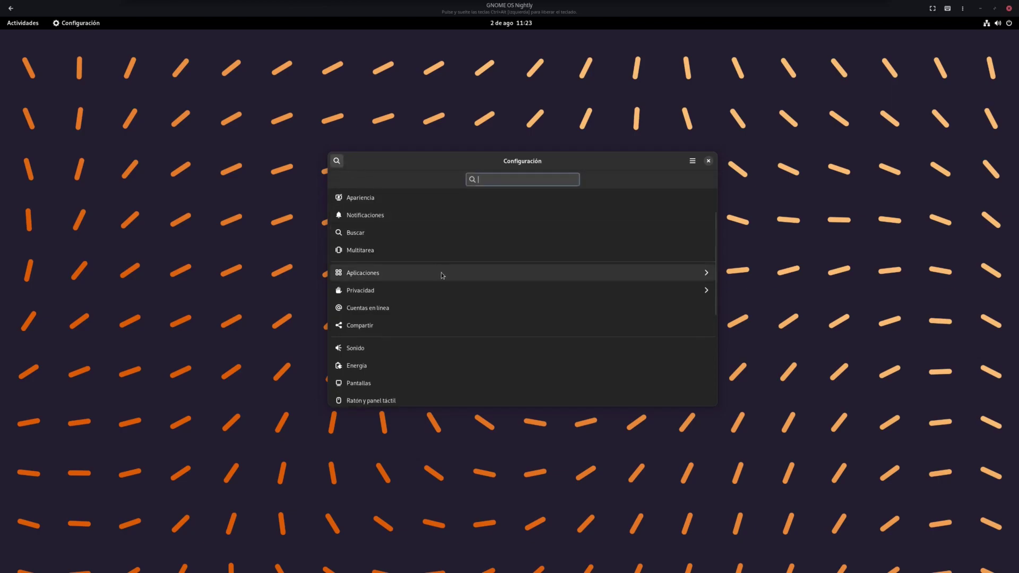
left_click(439, 273)
left_click(337, 161)
Read the Acerca de system information, then quit Settings with Ctrl+Q
scroll(380, 307, "down", 6)
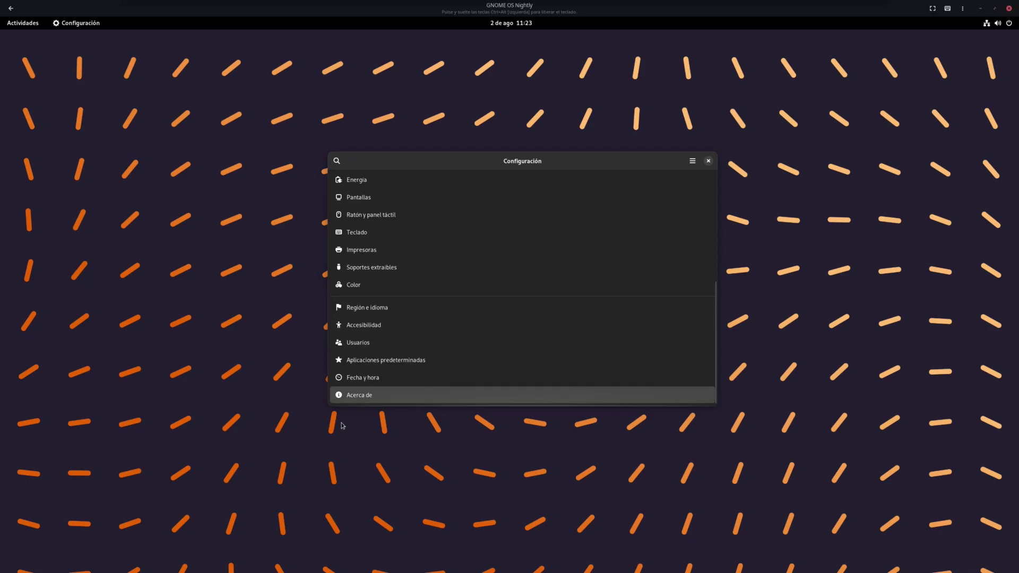
left_click(358, 395)
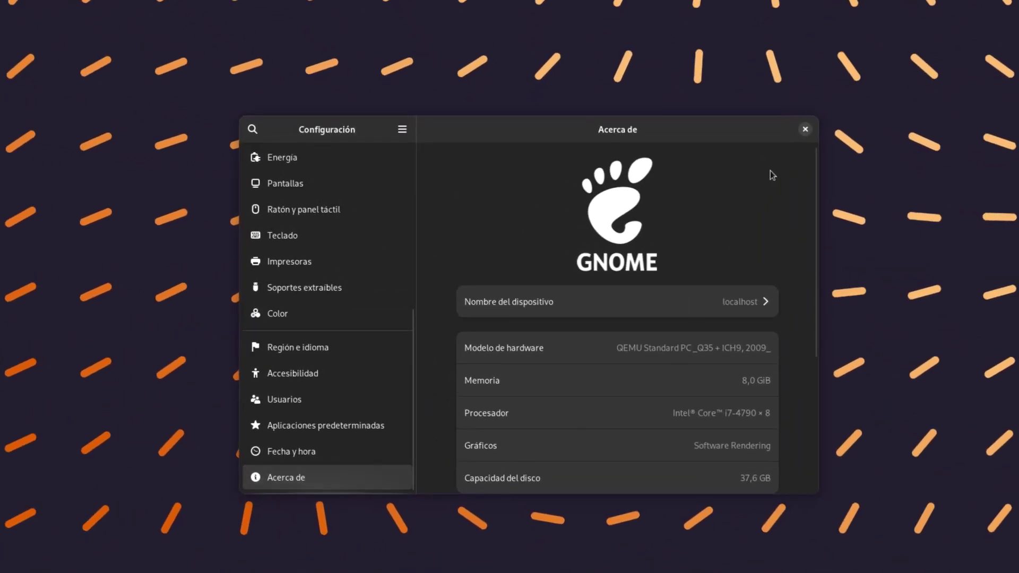
scroll(775, 238, "down", 5)
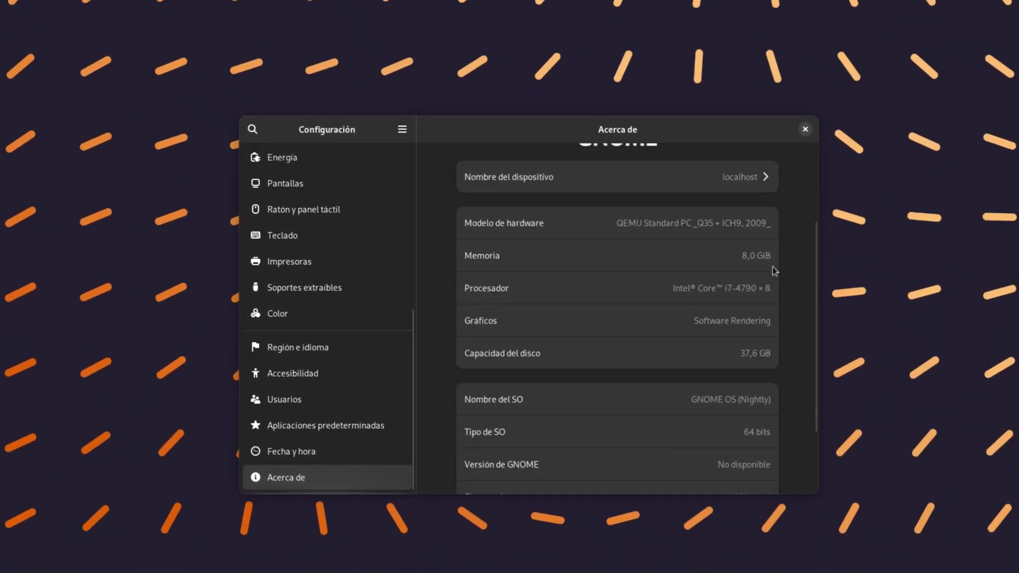
scroll(772, 296, "up", 1)
key("ctrl+q")
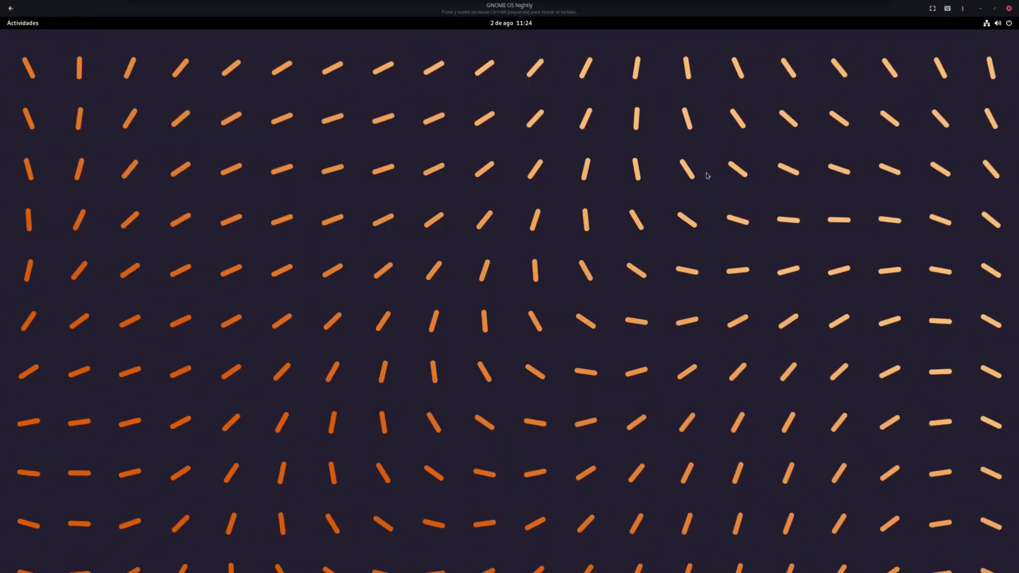
left_click(23, 22)
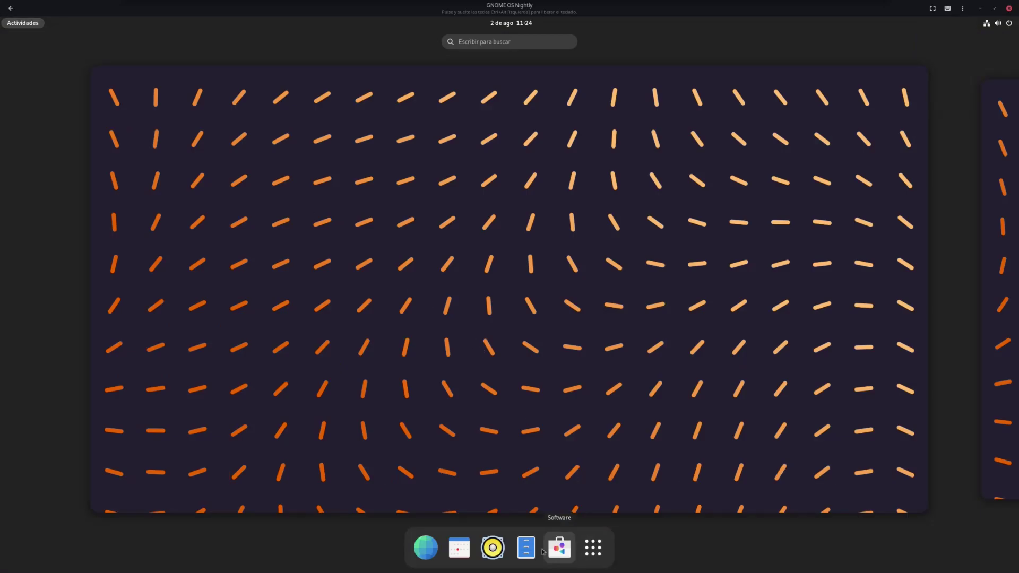
left_click(593, 547)
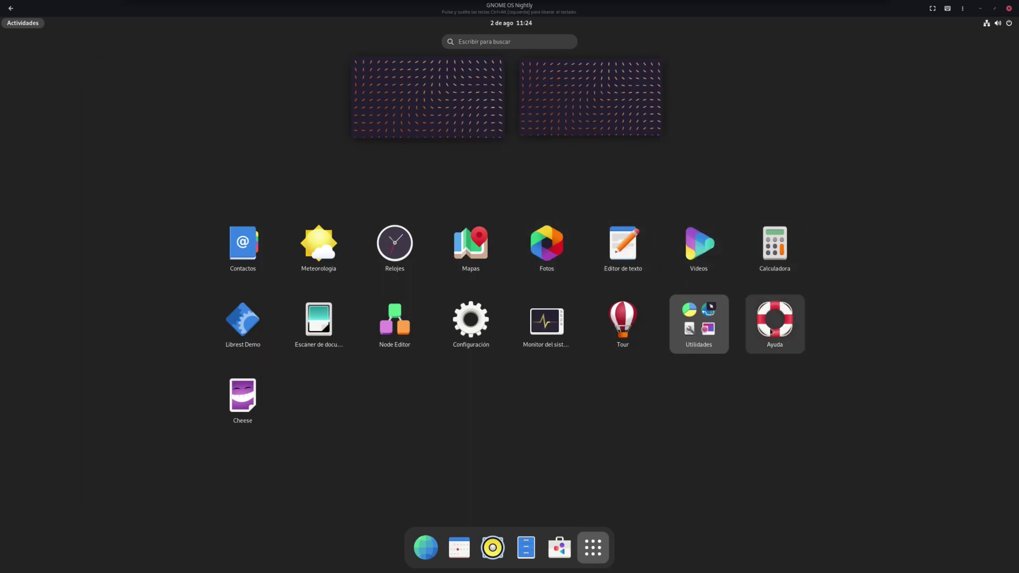
left_click(699, 328)
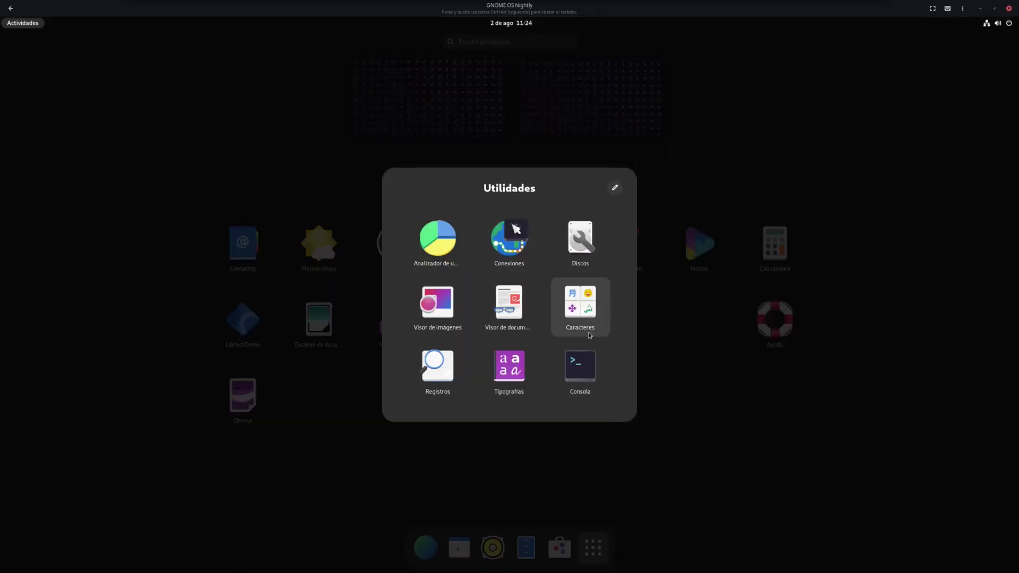
left_click(585, 364)
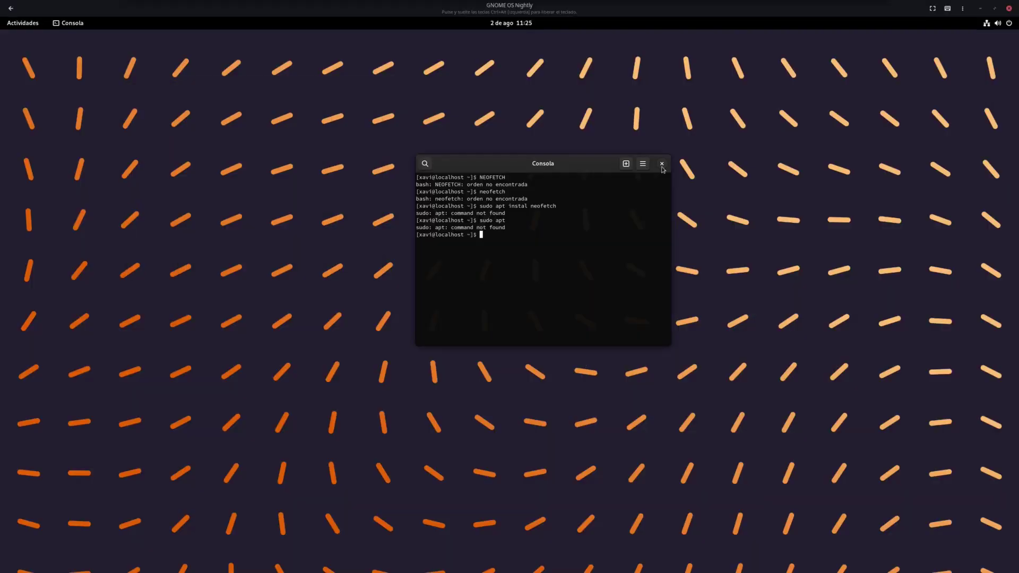
left_click(664, 165)
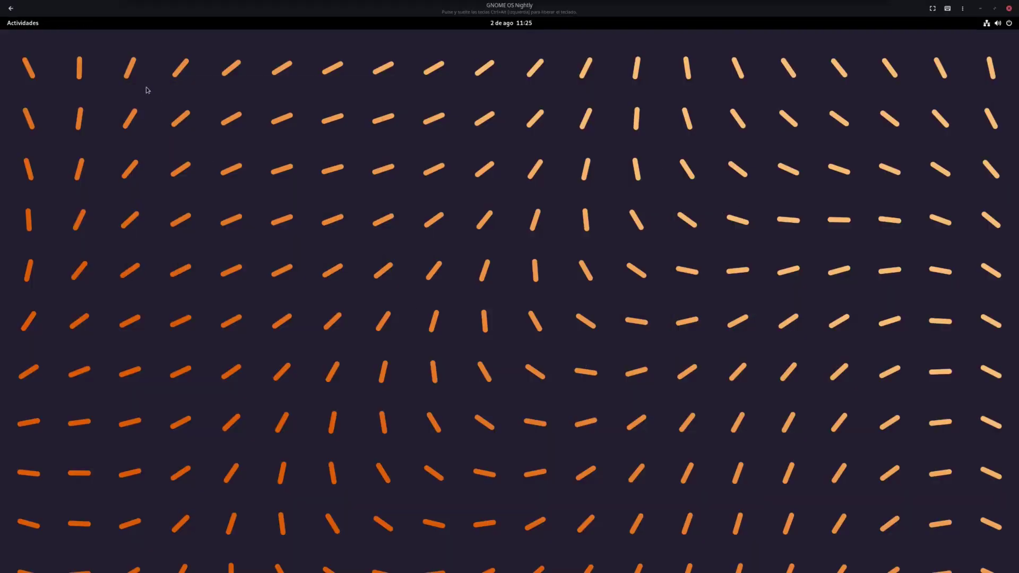
View Consola's 42.beta about dialog and its credits
left_click(29, 24)
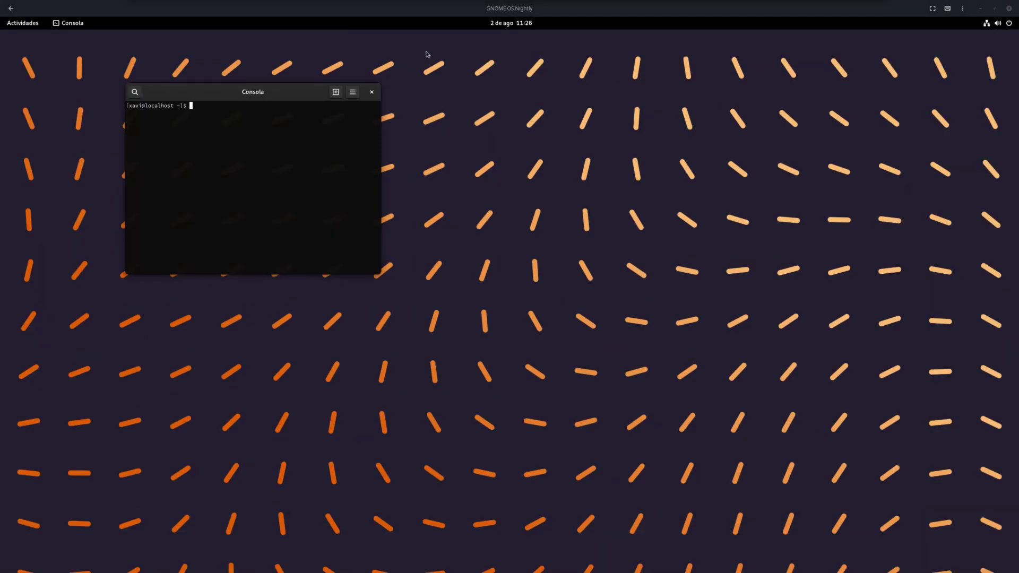
left_click_drag(239, 93, 536, 166)
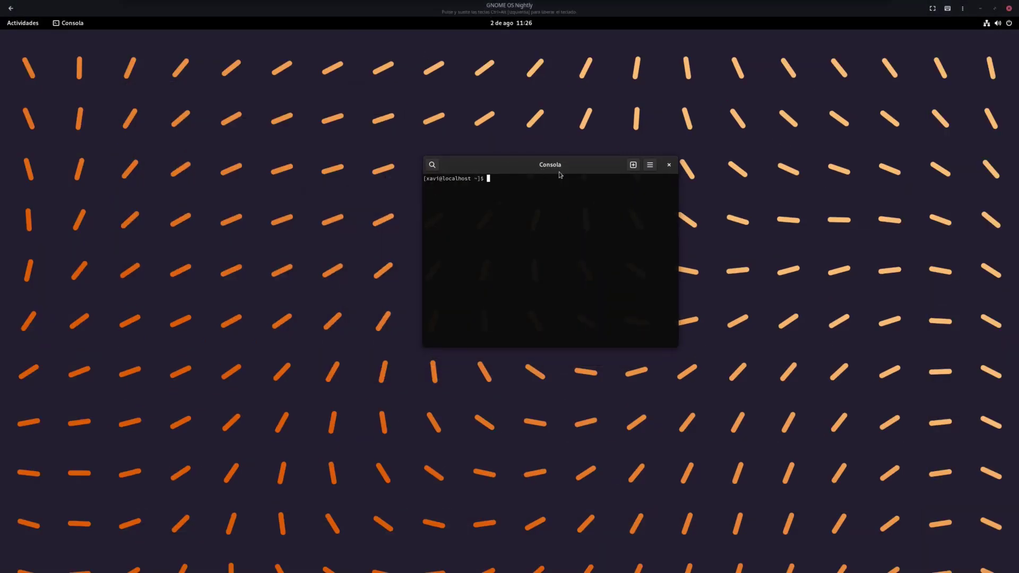
left_click(650, 164)
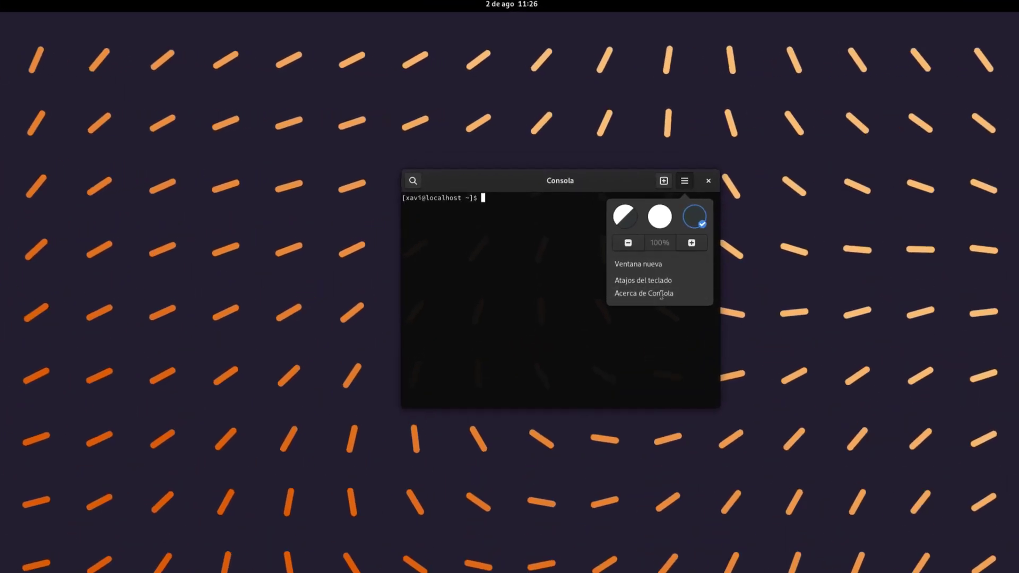
left_click(662, 295)
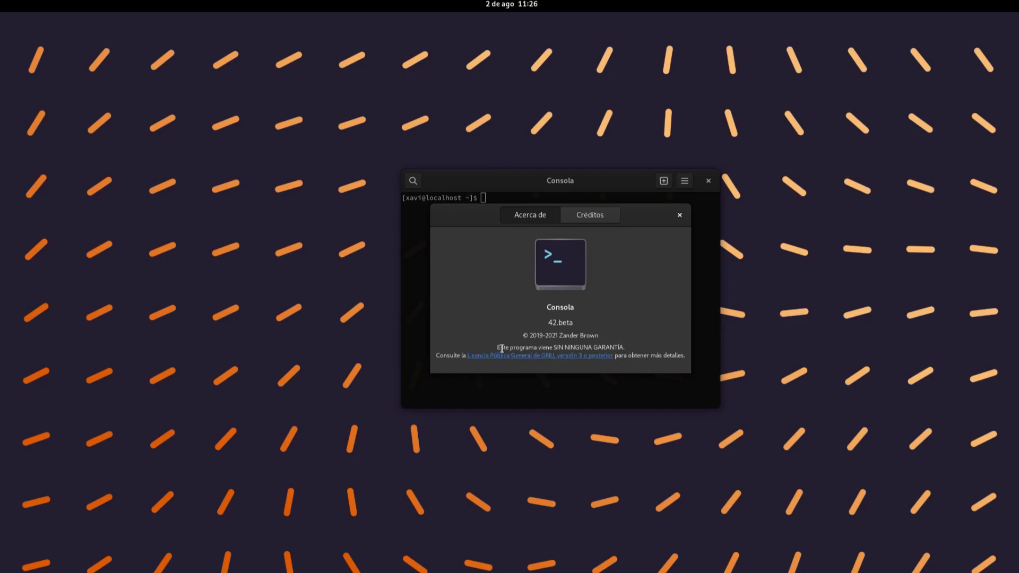
left_click_drag(495, 347, 630, 346)
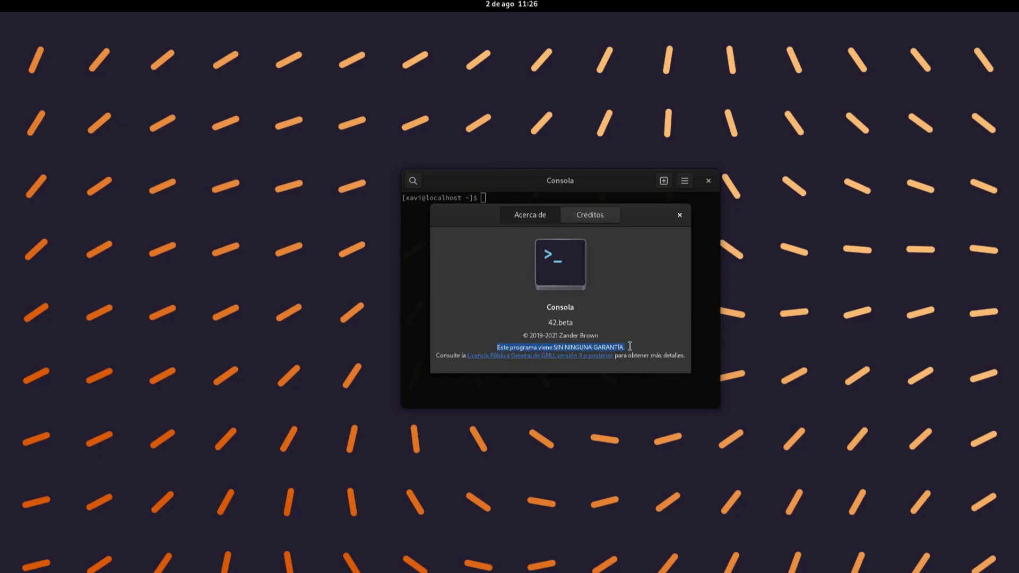
left_click(593, 216)
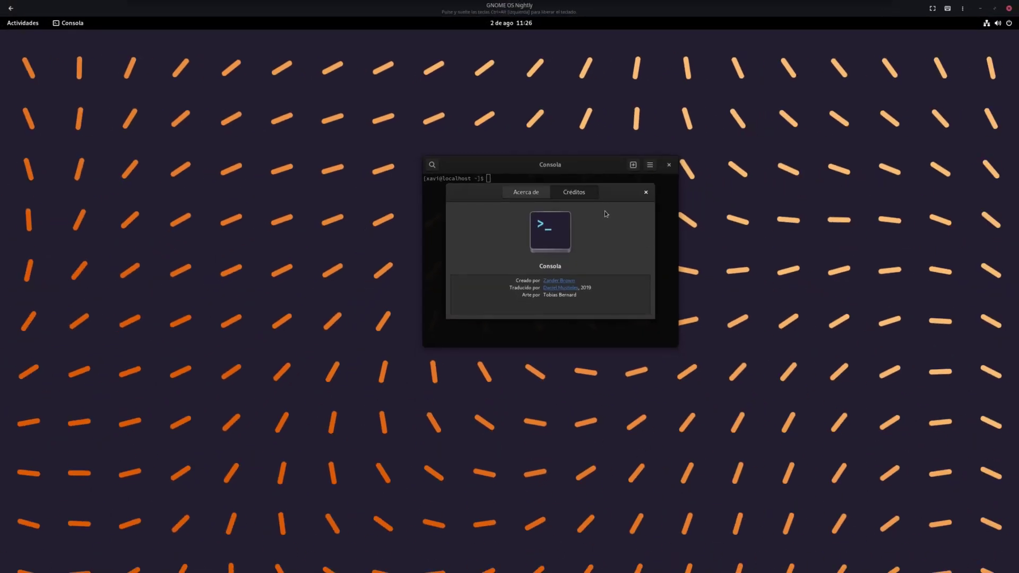
left_click(645, 192)
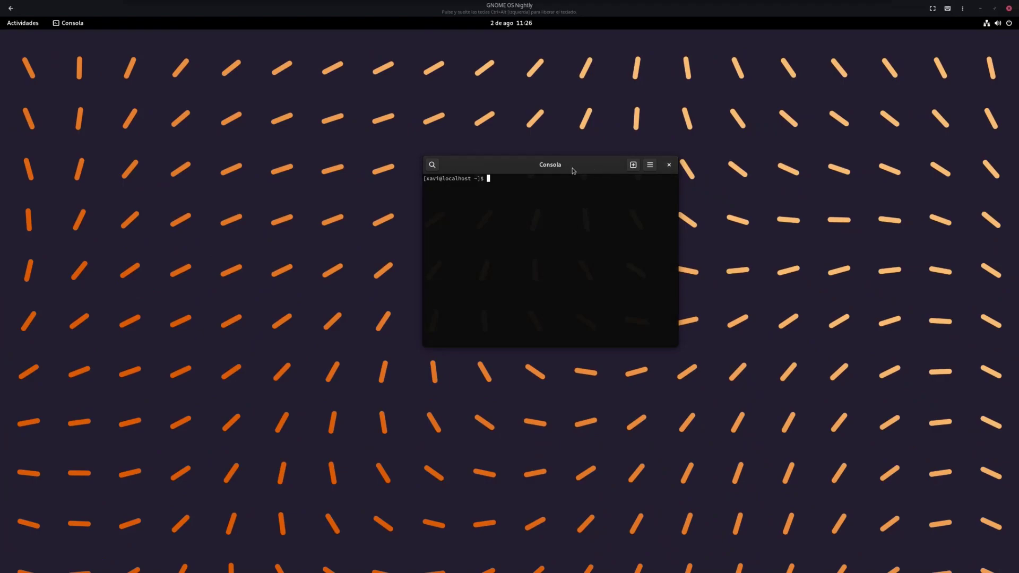
Open a new terminal tab, then close the Consola window
left_click_drag(578, 171, 550, 167)
left_click(600, 157)
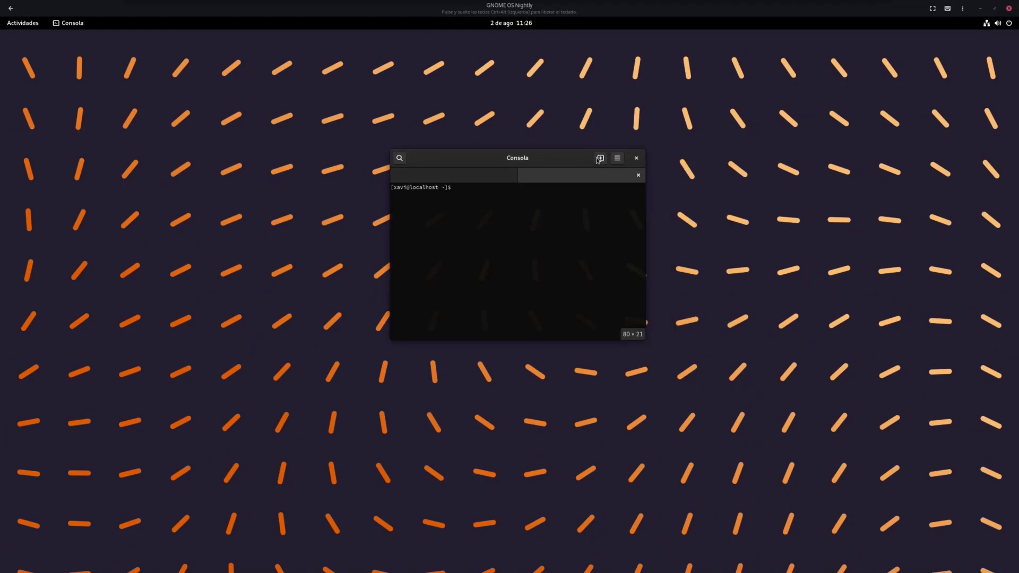
left_click(636, 158)
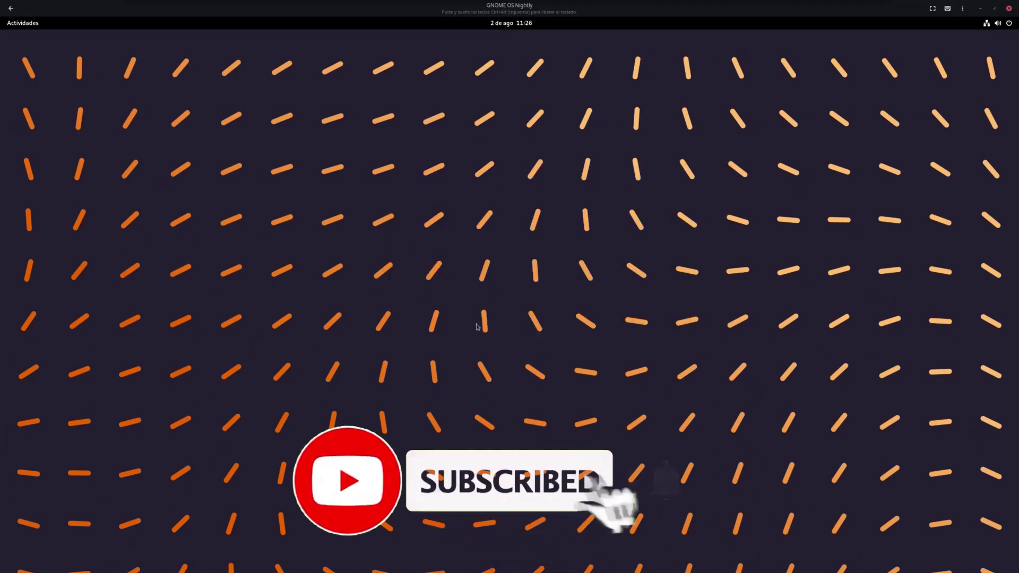
Launch System Monitor and review the Recursos CPU, memory and network graphs
left_click(22, 23)
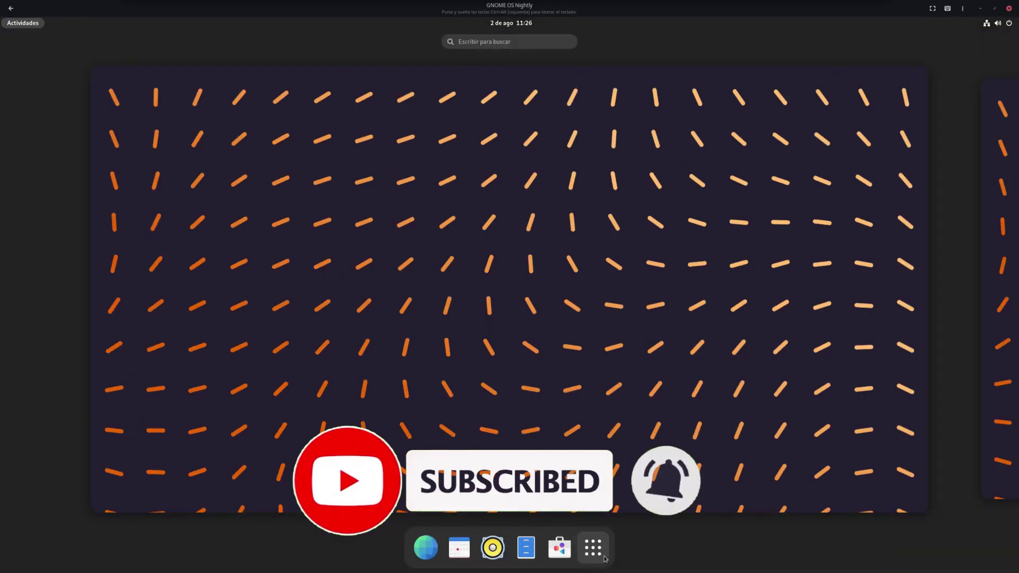
left_click(600, 548)
left_click(547, 324)
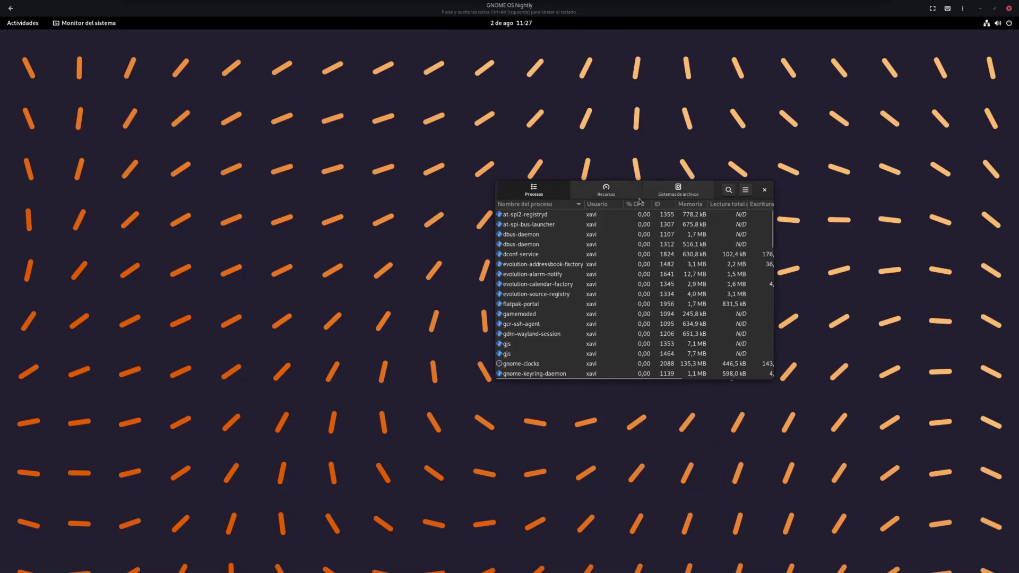
left_click(606, 190)
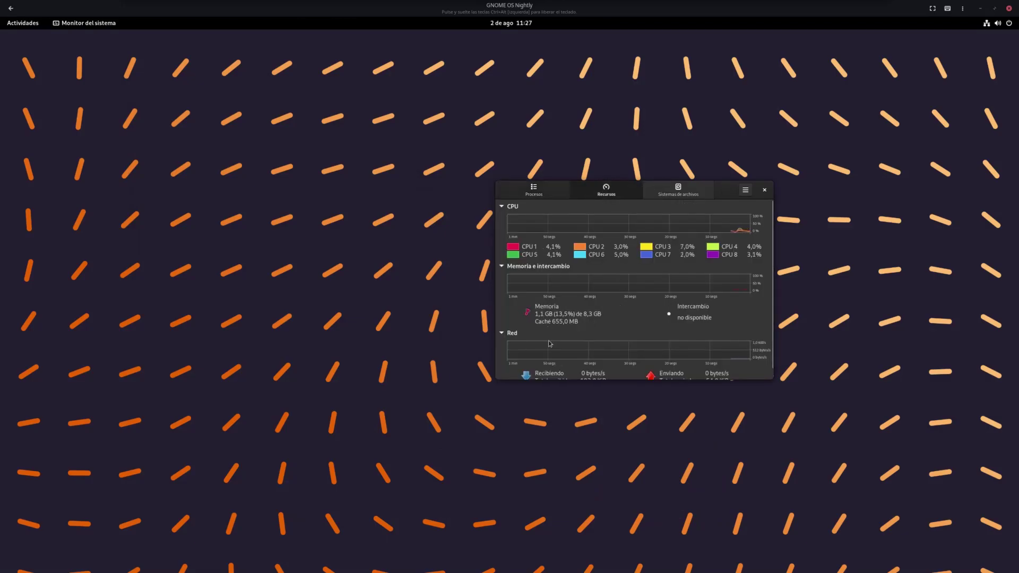
scroll(656, 331, "down", 1)
scroll(723, 228, "up", 1)
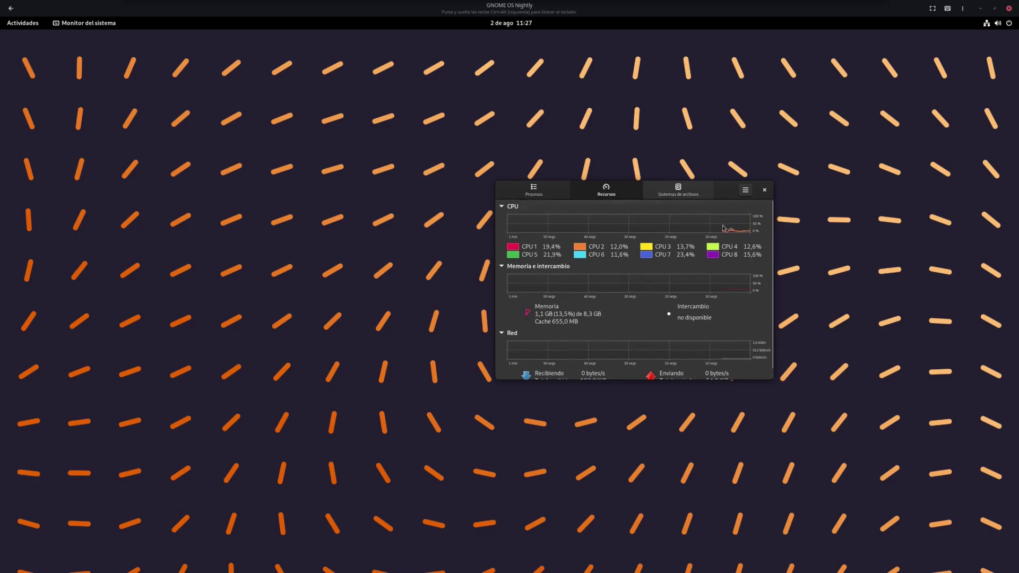
View System Monitor's 42.0 about dialog and its credits
left_click(745, 190)
left_click(715, 262)
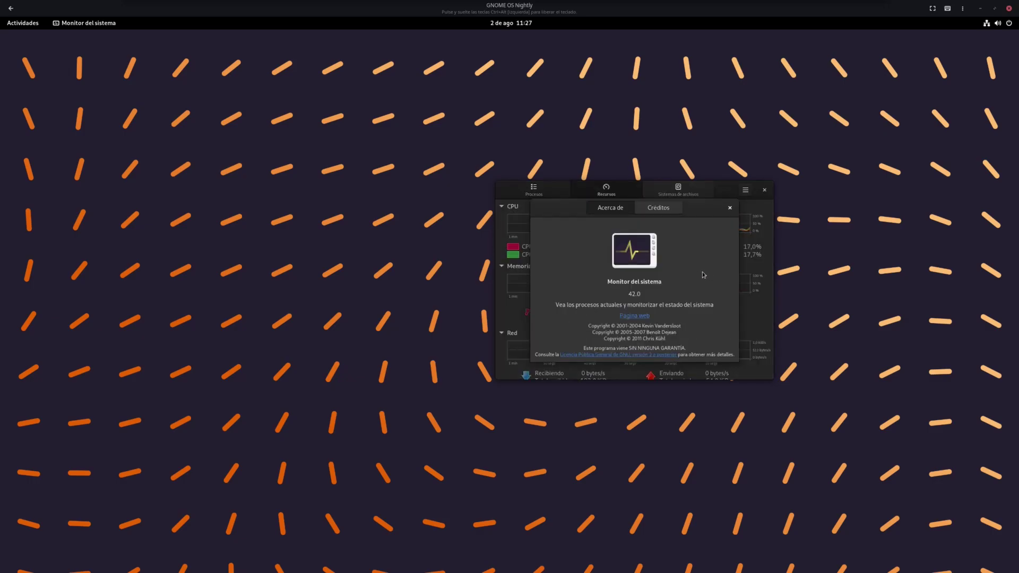
left_click(659, 208)
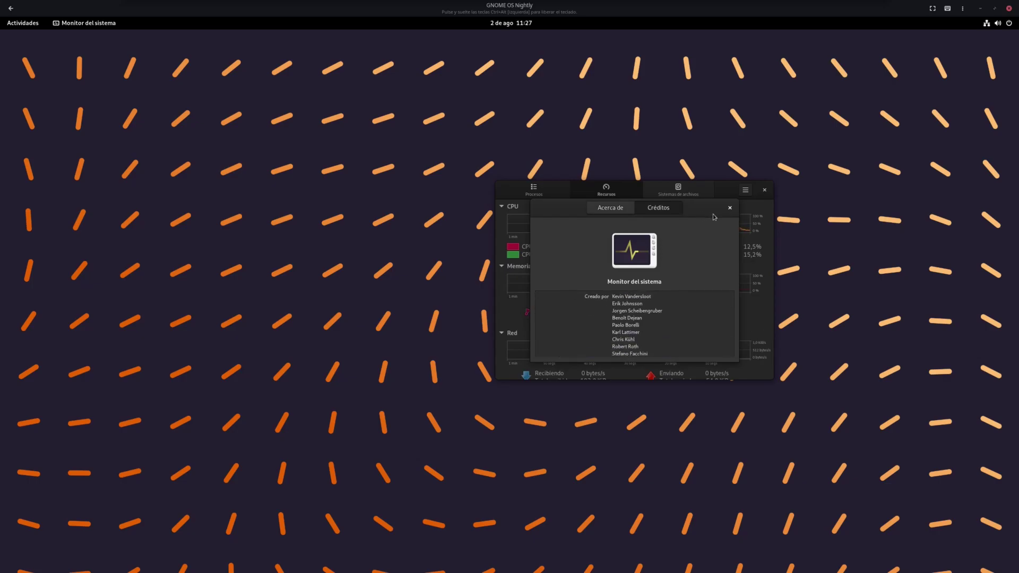
left_click(730, 209)
Check the keyboard shortcuts list, then close System Monitor
left_click(746, 190)
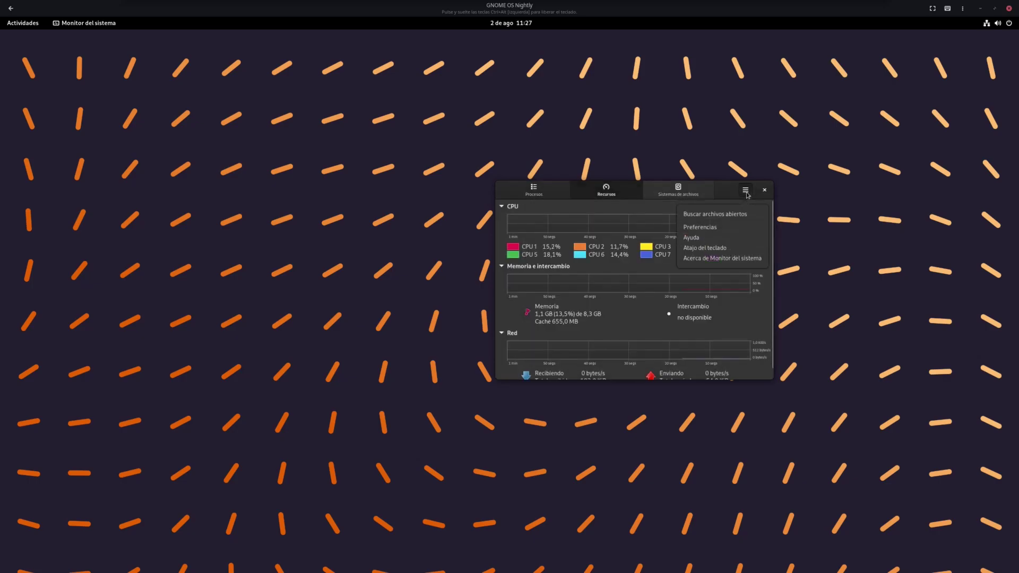
left_click(716, 248)
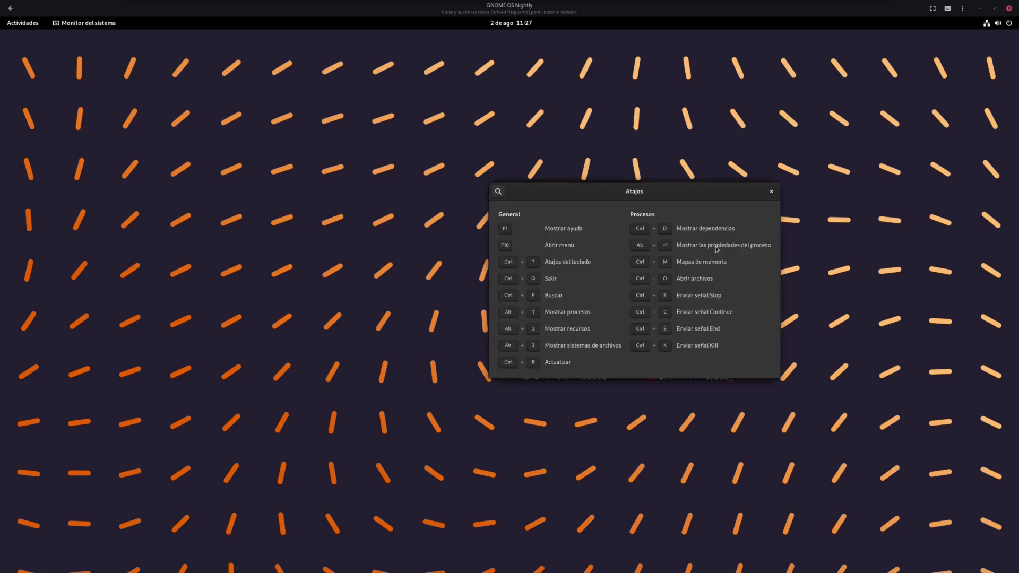
left_click(771, 192)
left_click(768, 191)
Open Software and start downloading the GNOME OS update from Actualizaciones
left_click(23, 22)
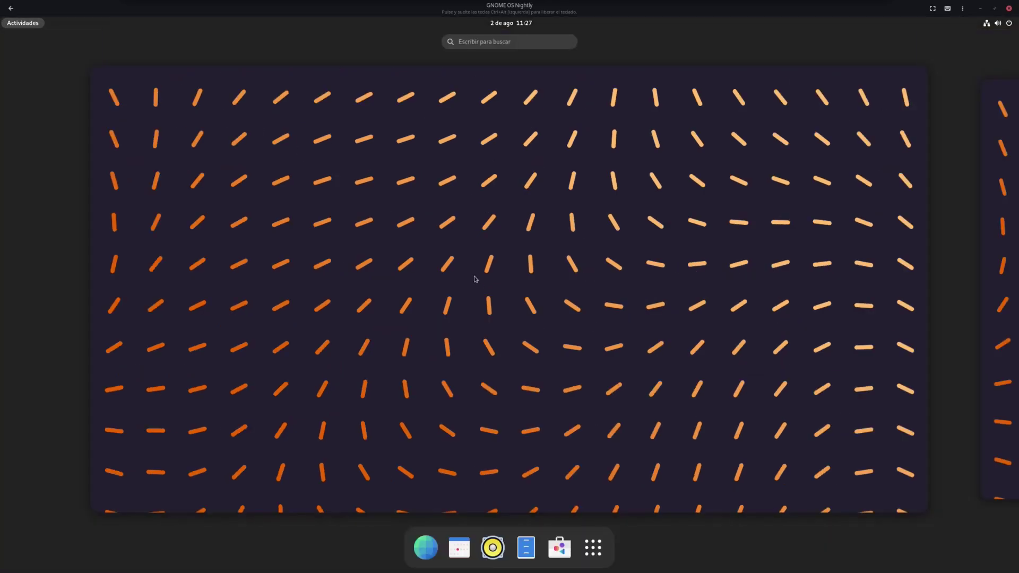
left_click(559, 548)
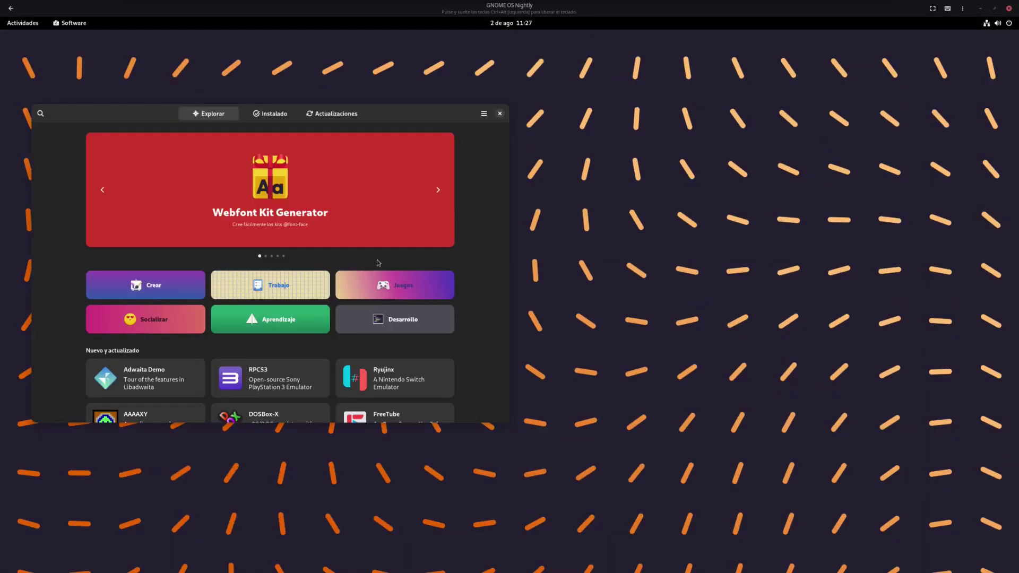
left_click(575, 131)
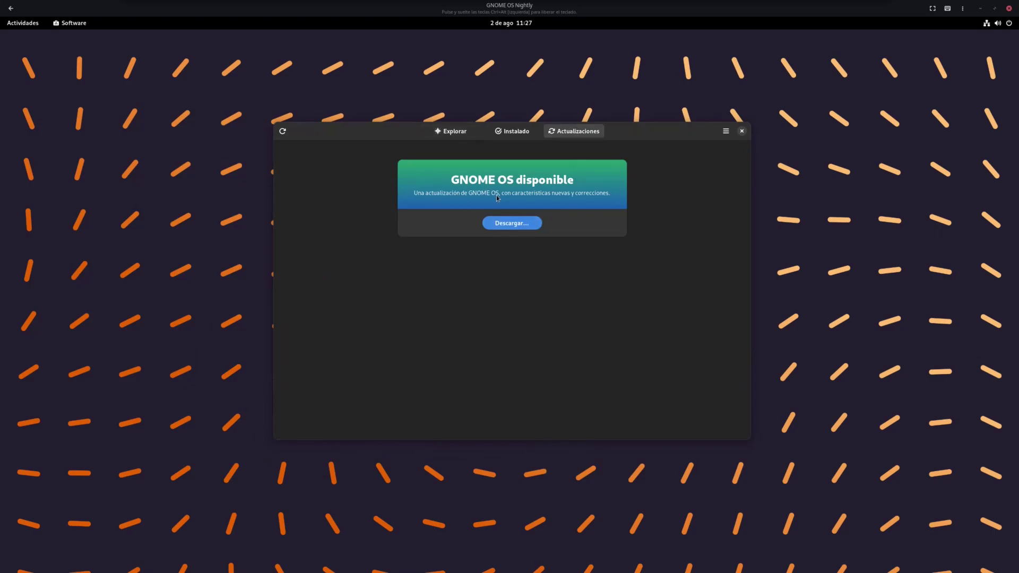
left_click(512, 223)
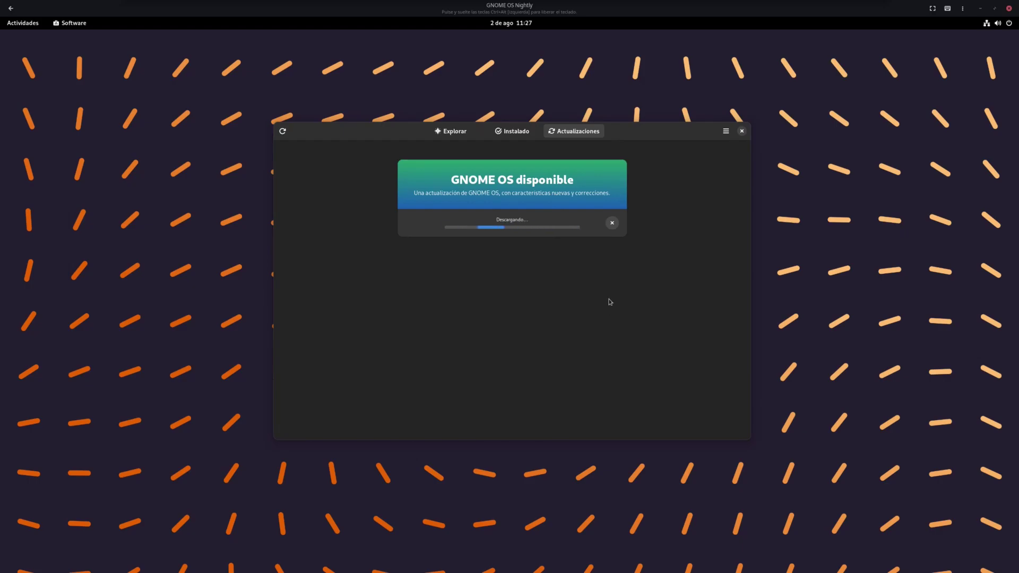
Browse Explorar and the Juegos category, then return to Actualizaciones to check progress
left_click(451, 131)
scroll(545, 297, "down", 5)
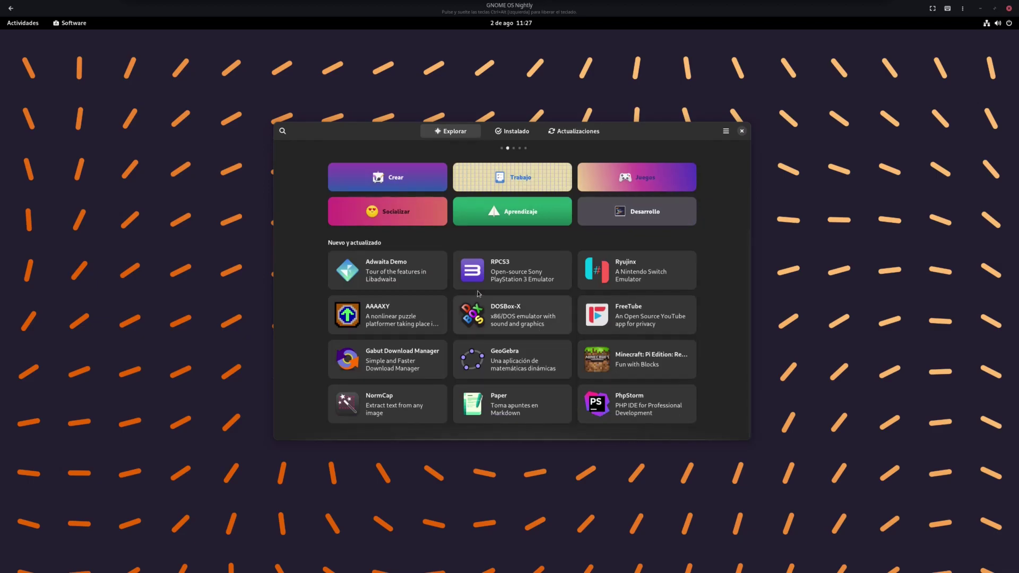
scroll(655, 234, "up", 2)
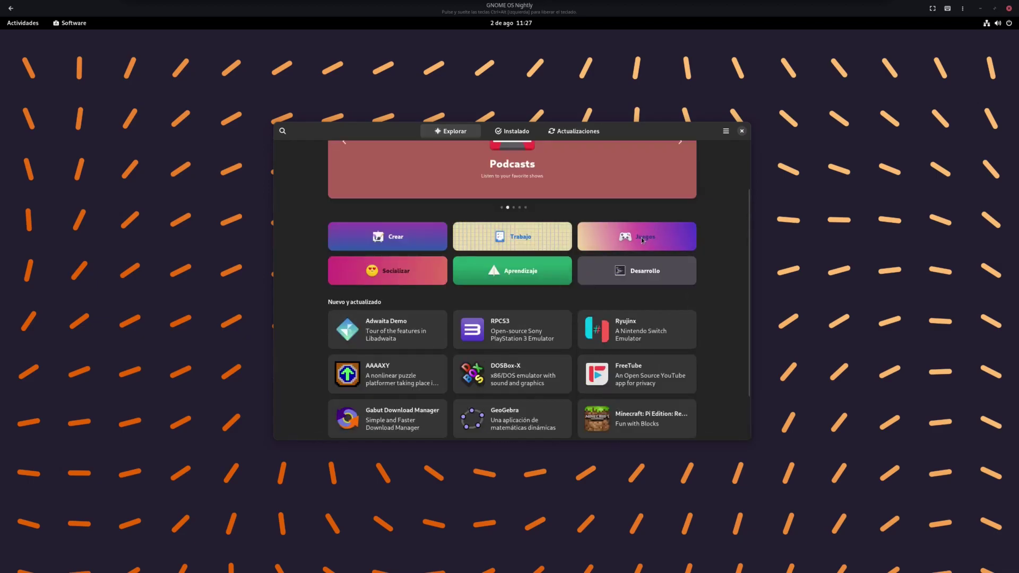
left_click(642, 240)
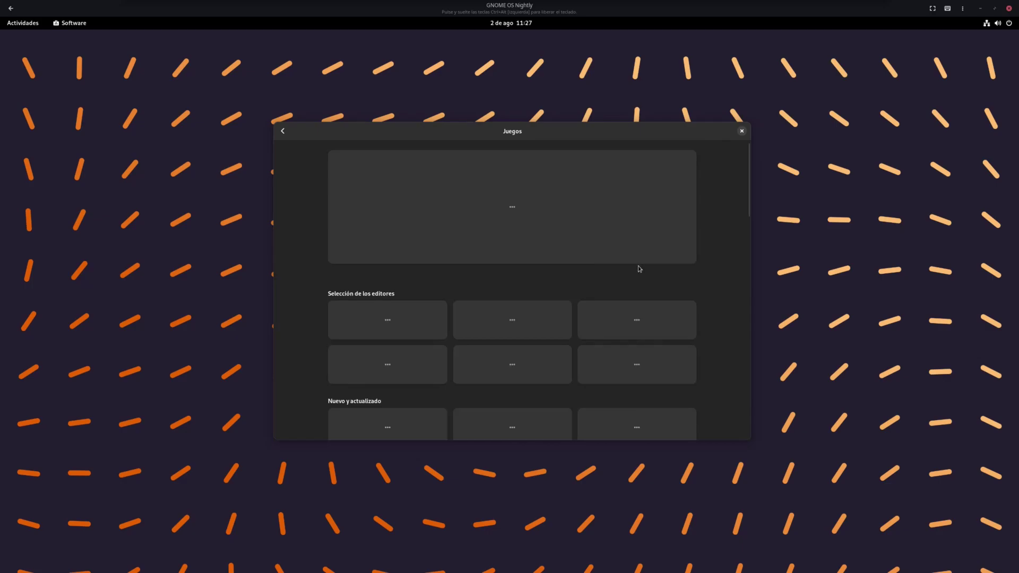
left_click_drag(526, 132, 522, 99)
left_click(283, 98)
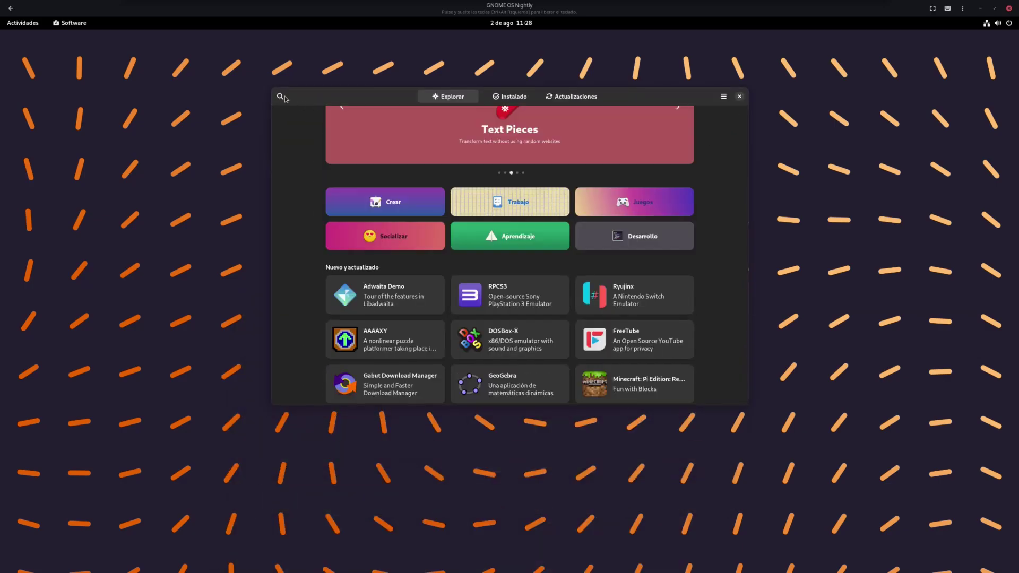
left_click(568, 99)
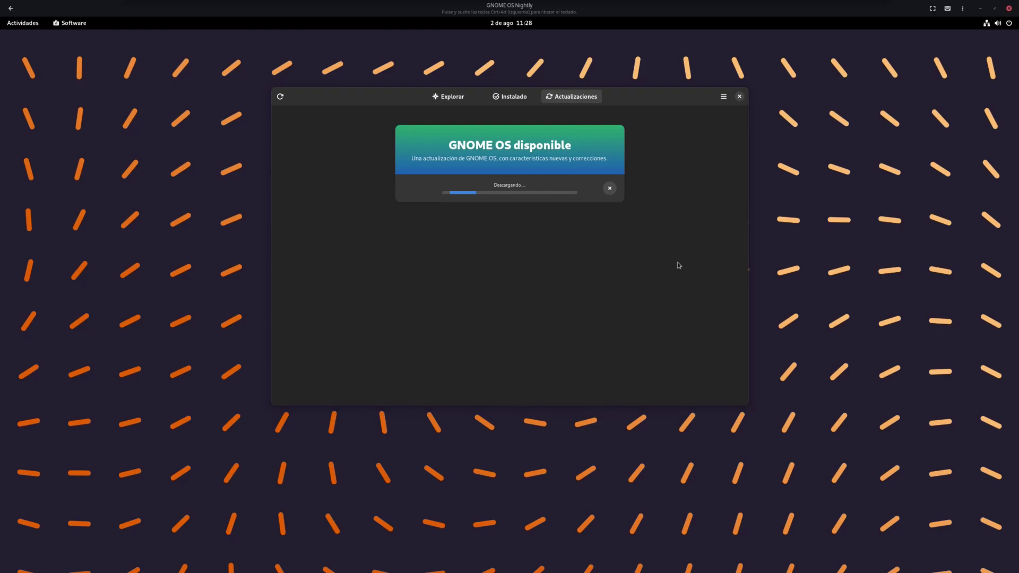
Set the orange-and-red wave wallpaper from the desktop's background options, then close Settings
right_click(854, 248)
left_click(873, 258)
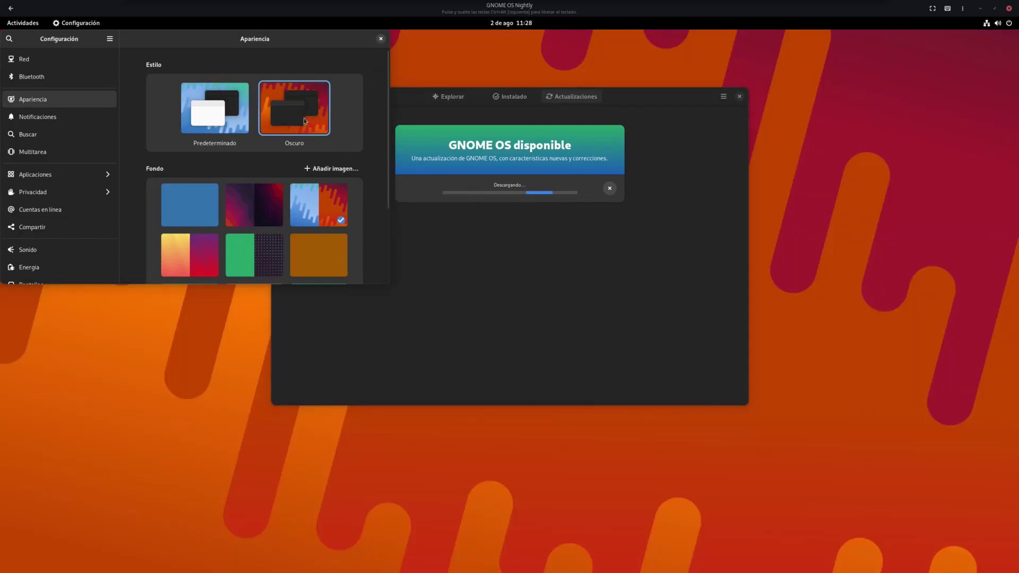
left_click(380, 39)
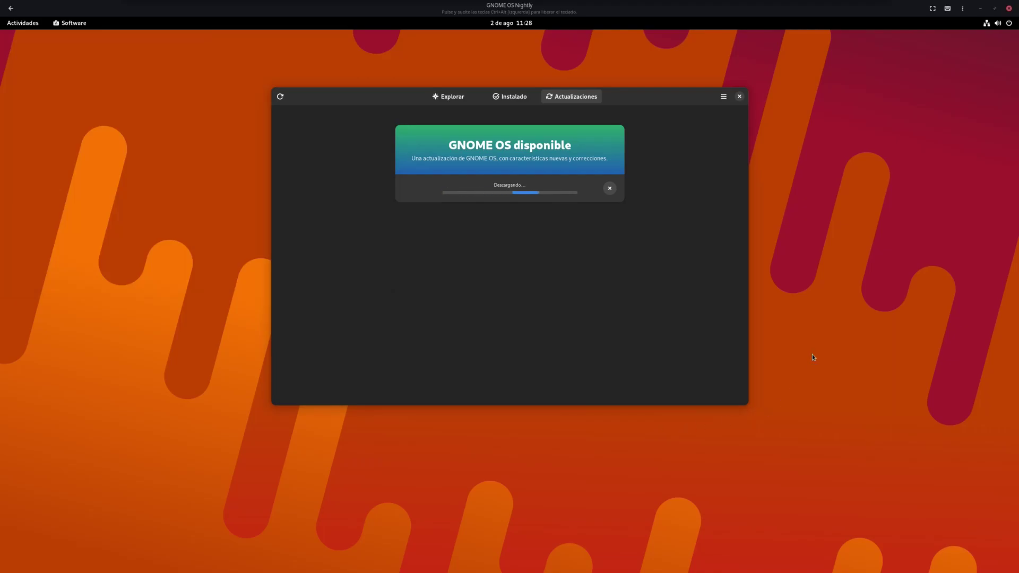
Launch Files and browse Destacados, Recientes, home and Descargas, ending in the empty Documentos folder
left_click(23, 23)
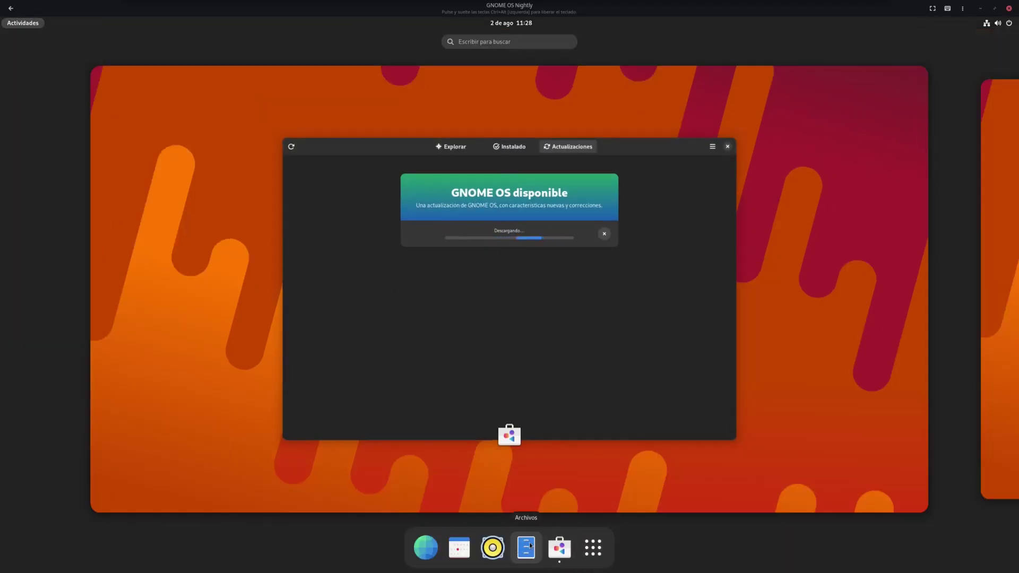
left_click(508, 540)
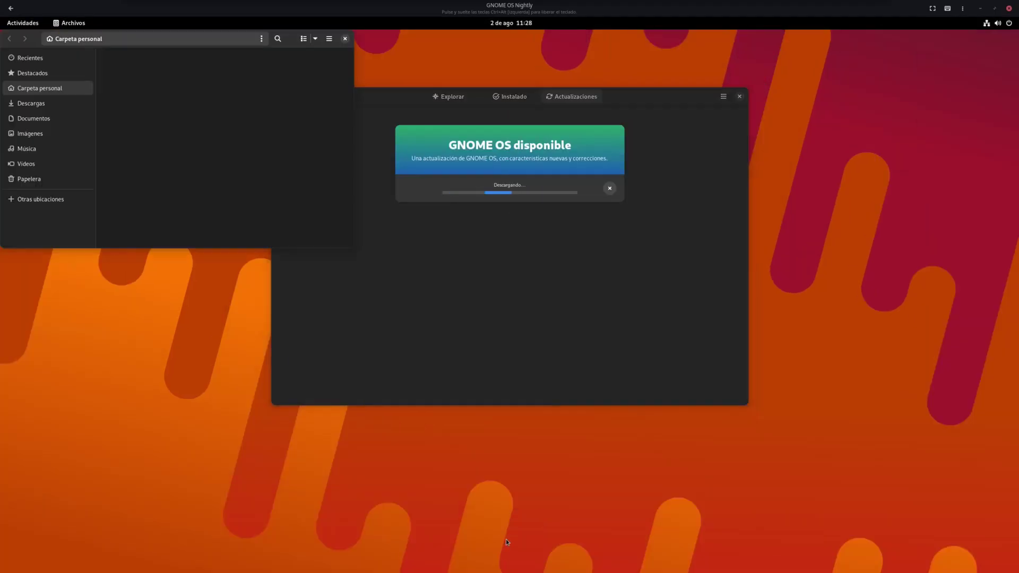
left_click_drag(657, 340, 435, 280)
left_click(291, 327)
left_click(290, 314)
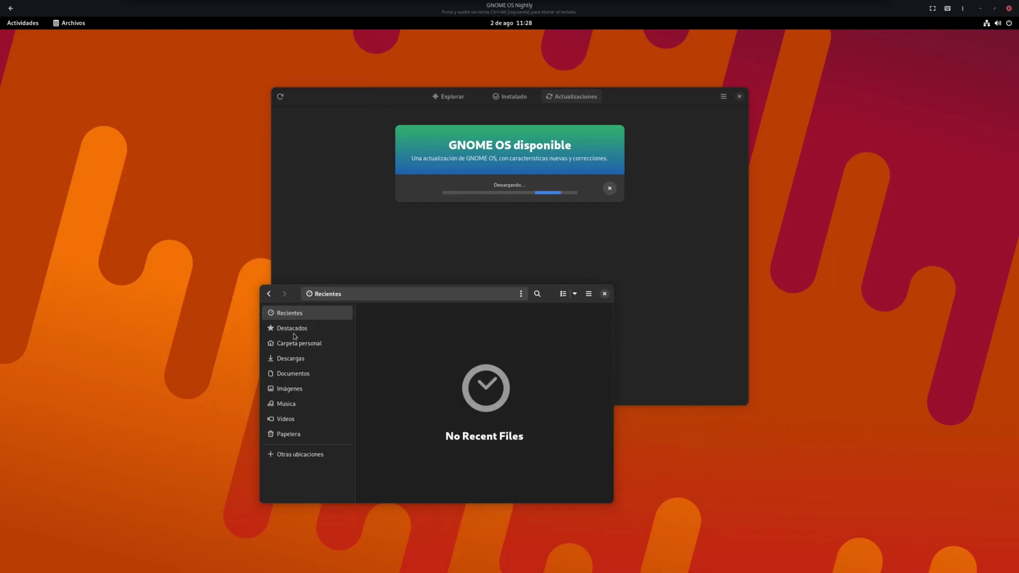
left_click(300, 343)
left_click(311, 359)
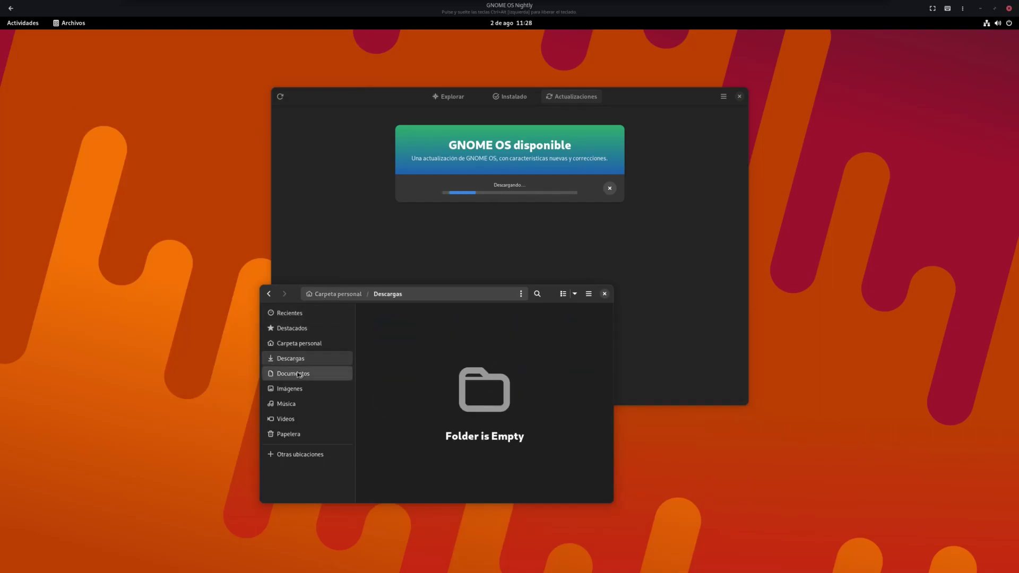
left_click(296, 373)
left_click(590, 295)
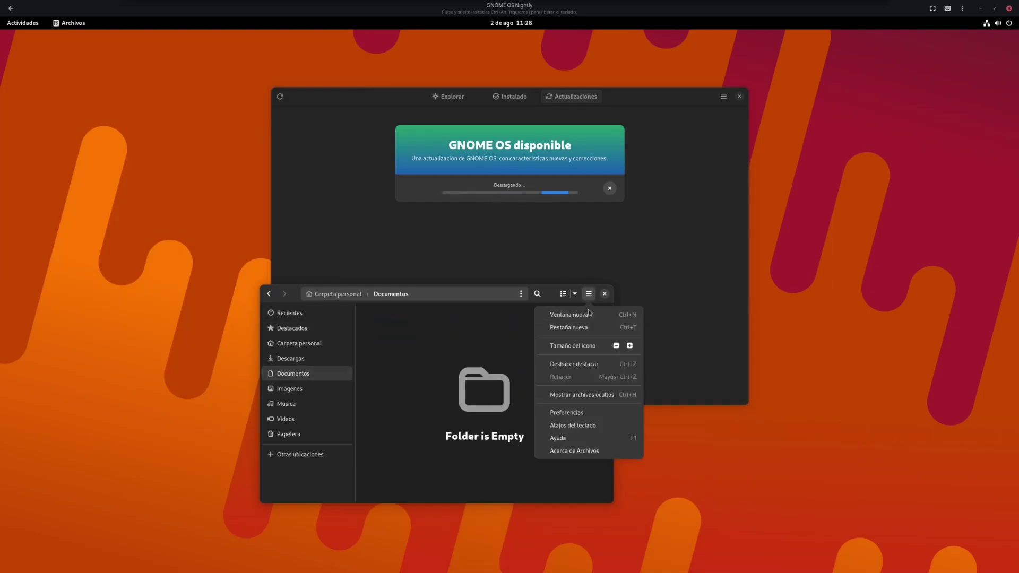
Open the Archivos 43.beta About dialog and read its credits
left_click(581, 450)
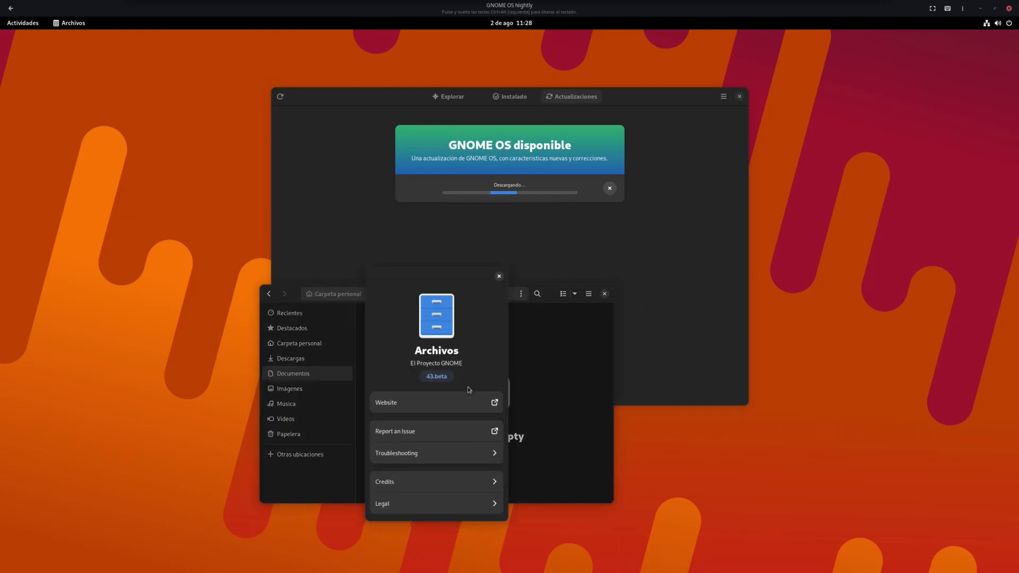
left_click(447, 481)
scroll(451, 435, "down", 4)
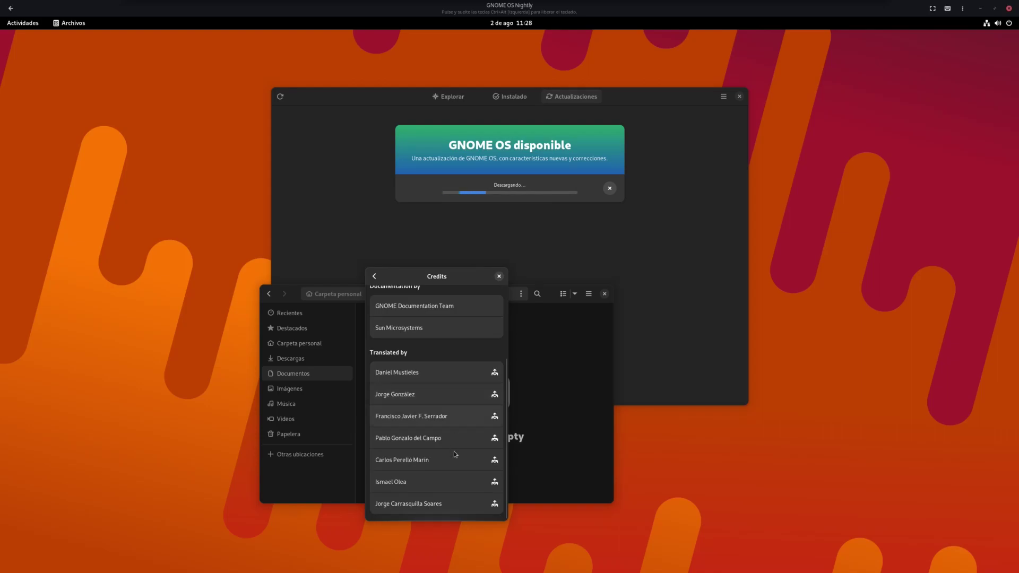
key("alt+Left")
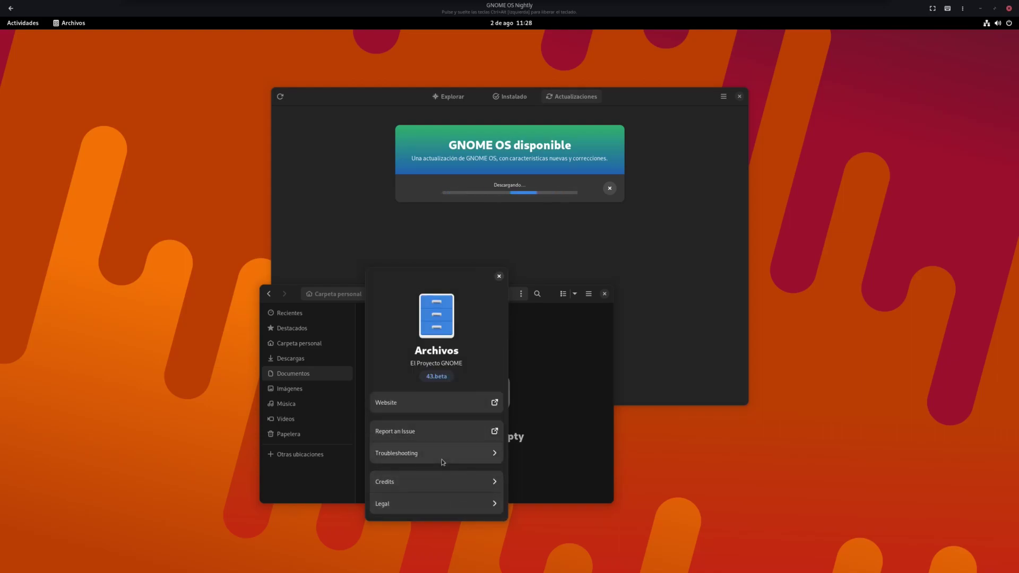
Check the legal and troubleshooting pages, close About, and show the home folder
left_click(445, 504)
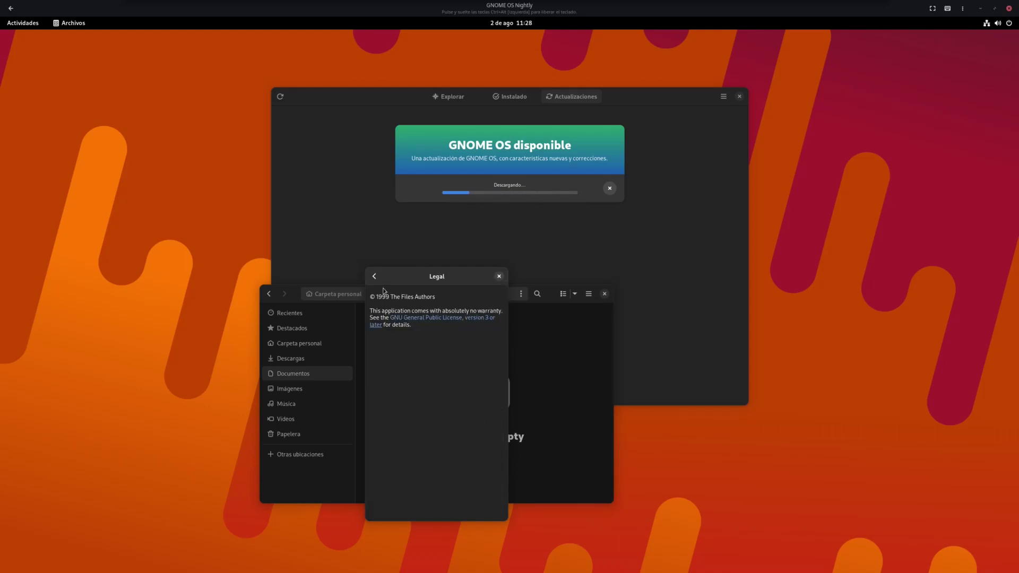
left_click(375, 277)
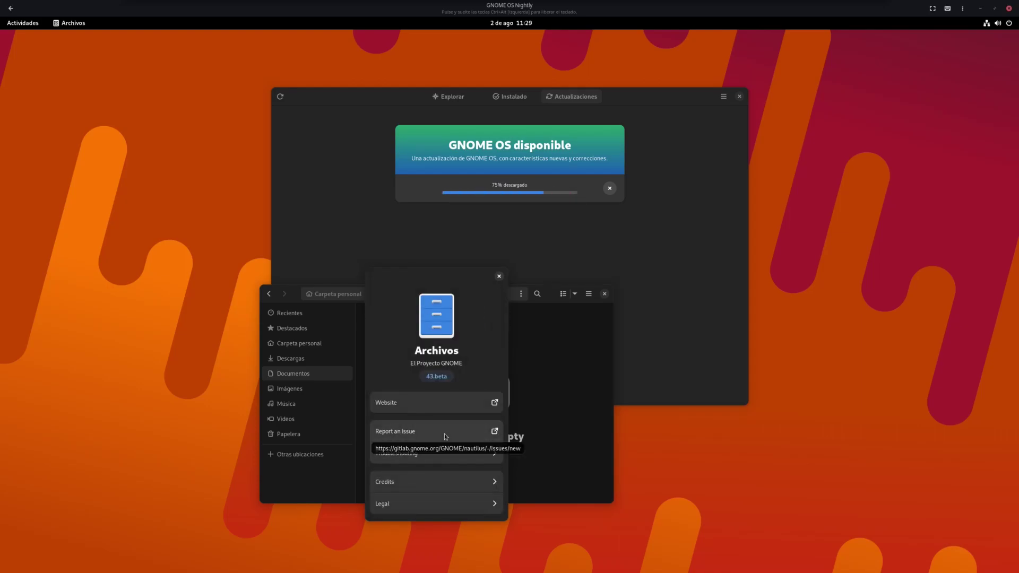
left_click(447, 453)
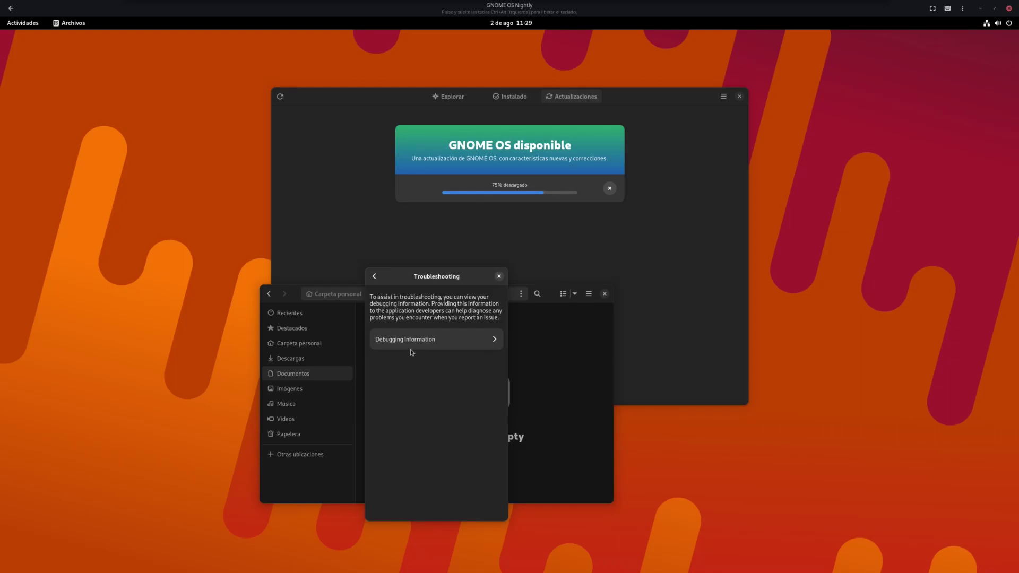
left_click(374, 275)
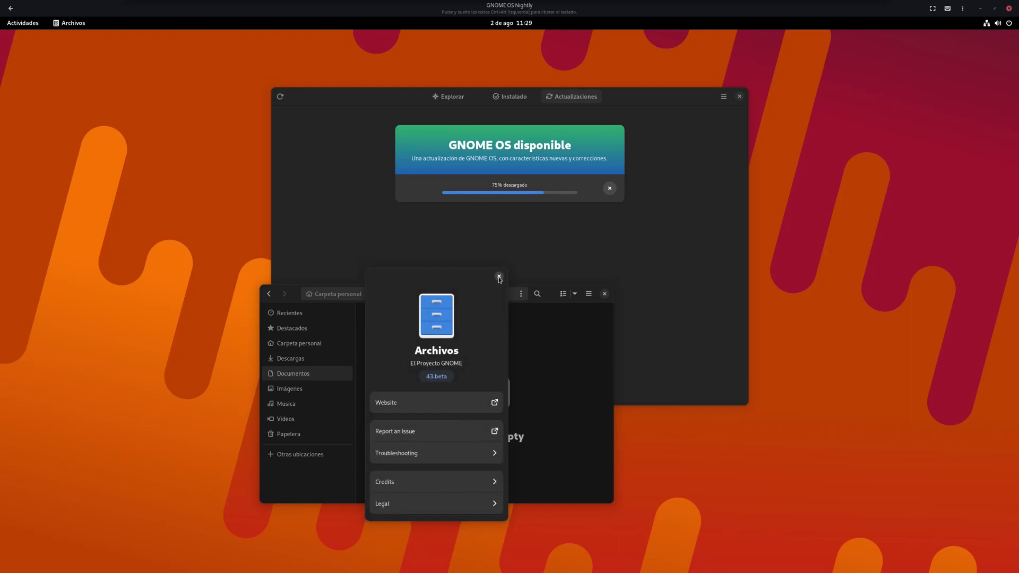
left_click(498, 276)
left_click(295, 343)
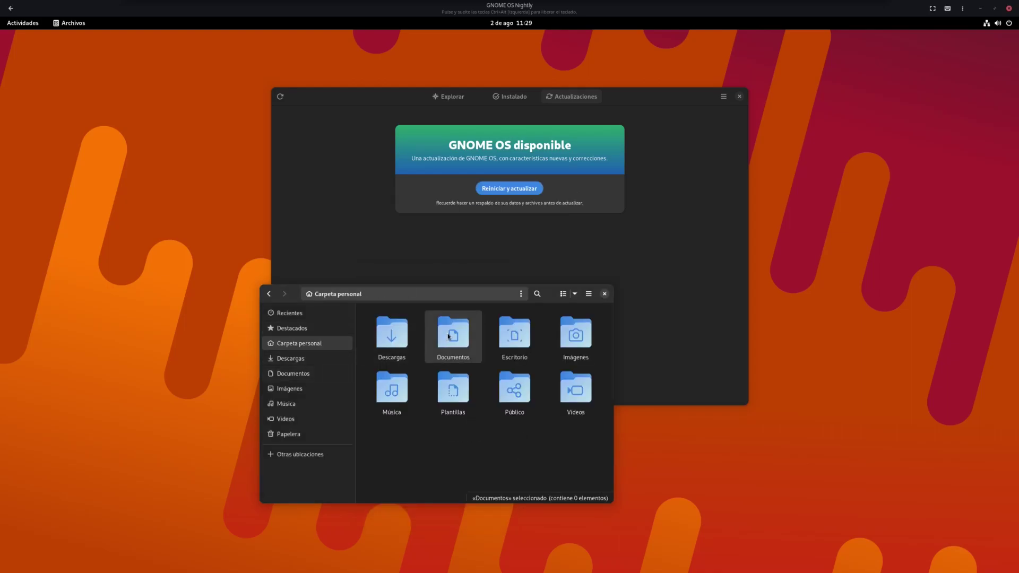
Close the Files window and restart to install the GNOME OS update
left_click(605, 294)
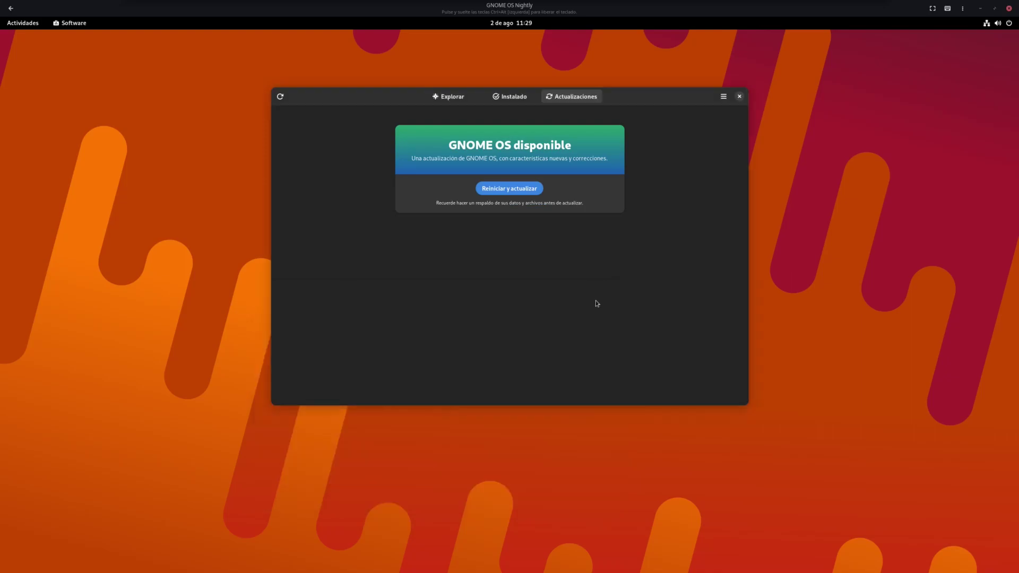
left_click(503, 189)
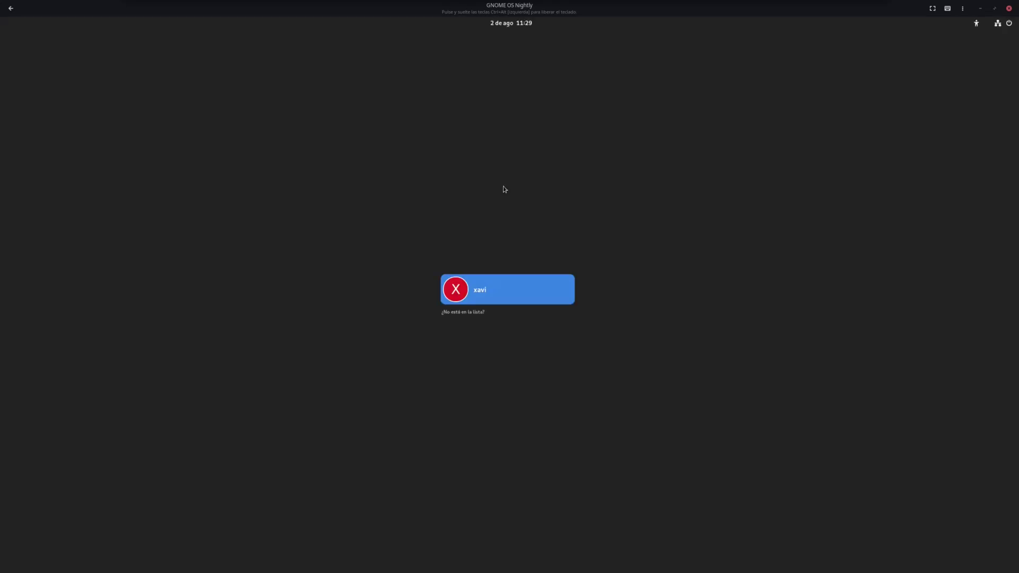
Sign back in with the account password and show the full application grid
key("Return")
key("Return")
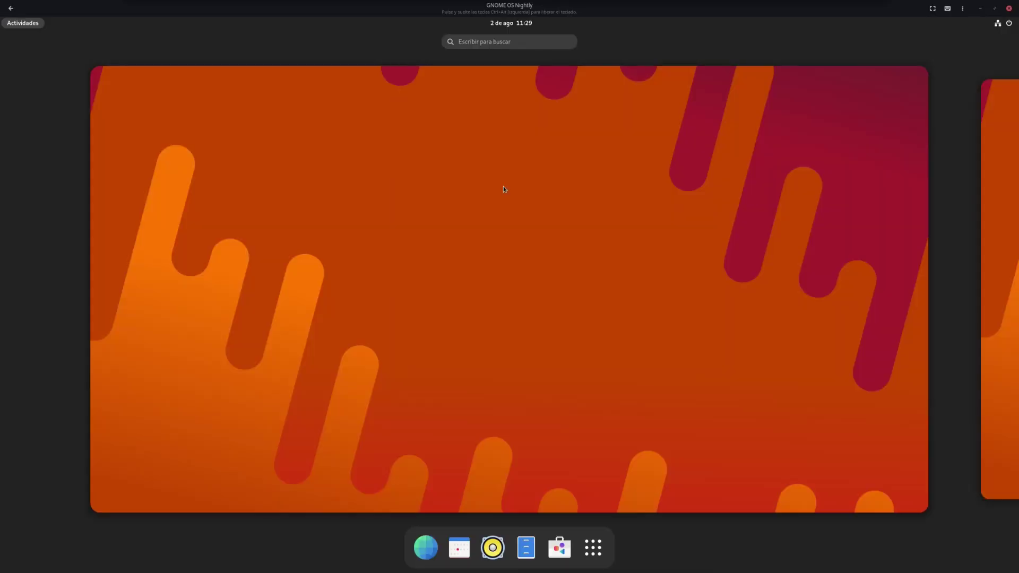
left_click(593, 555)
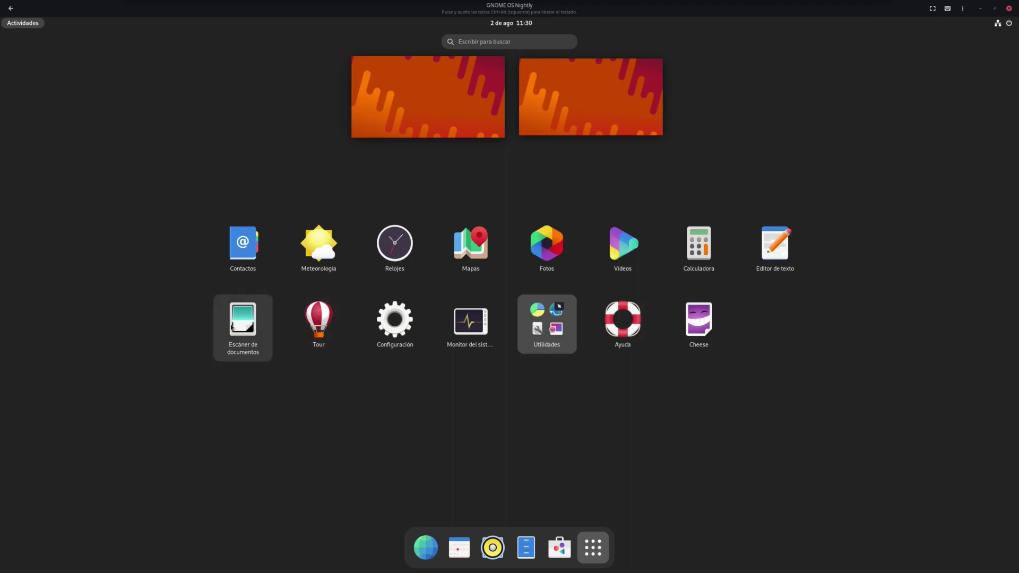
Open the background settings from the desktop and apply the gold-and-blue dots wallpaper
left_click(653, 349)
right_click(625, 311)
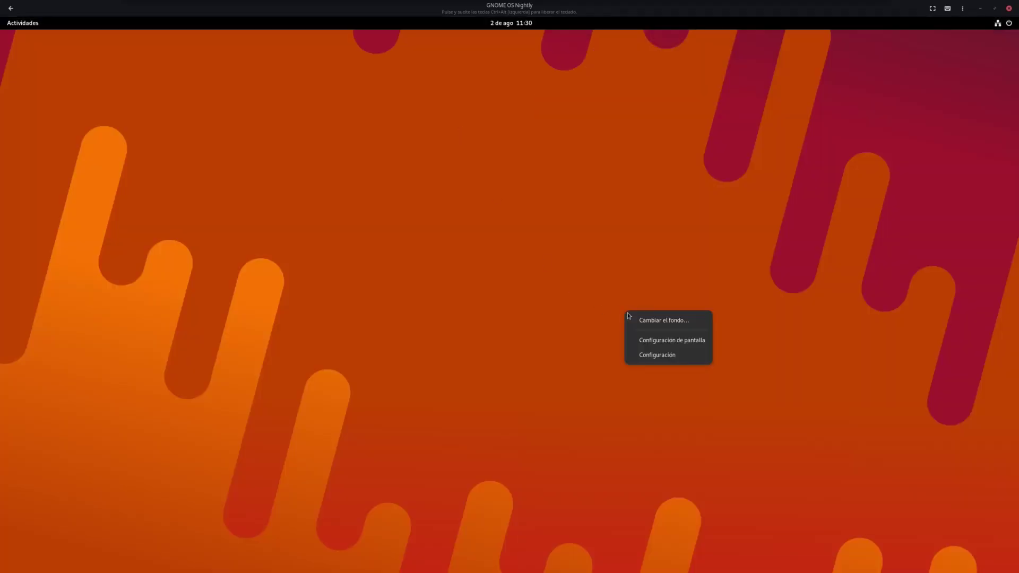
left_click(659, 320)
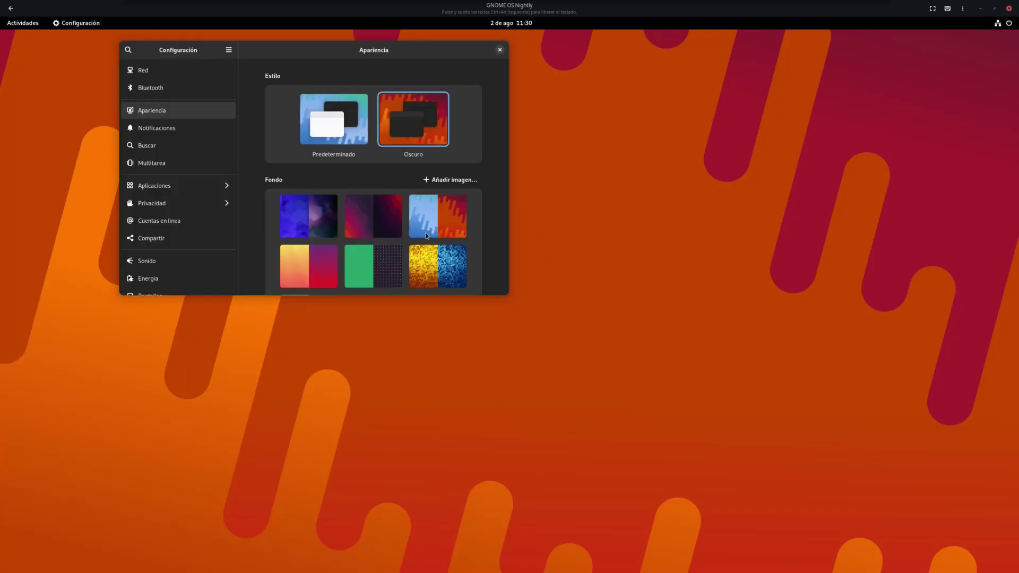
scroll(423, 247, "down", 2)
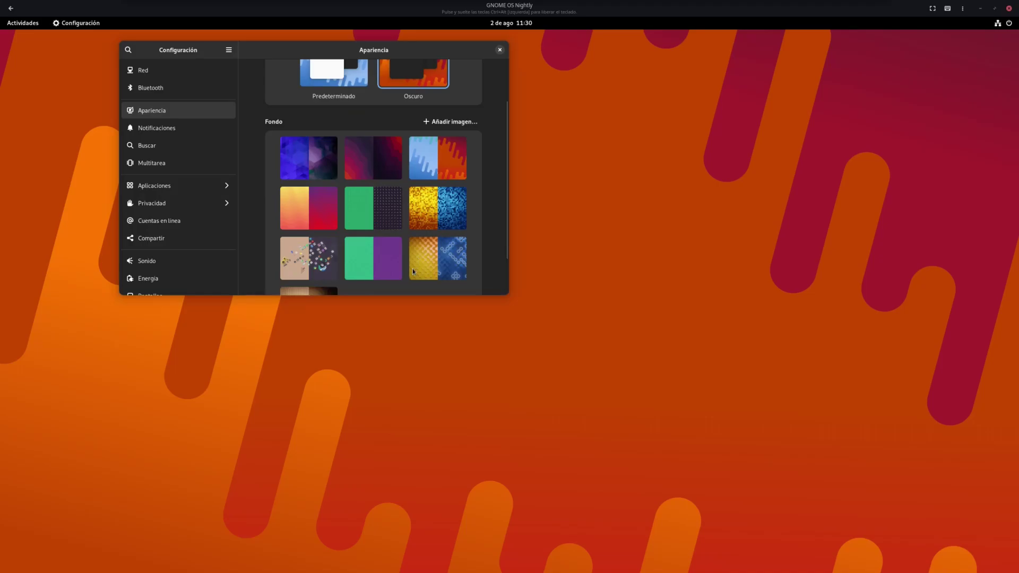
scroll(412, 268, "down", 2)
scroll(412, 268, "up", 3)
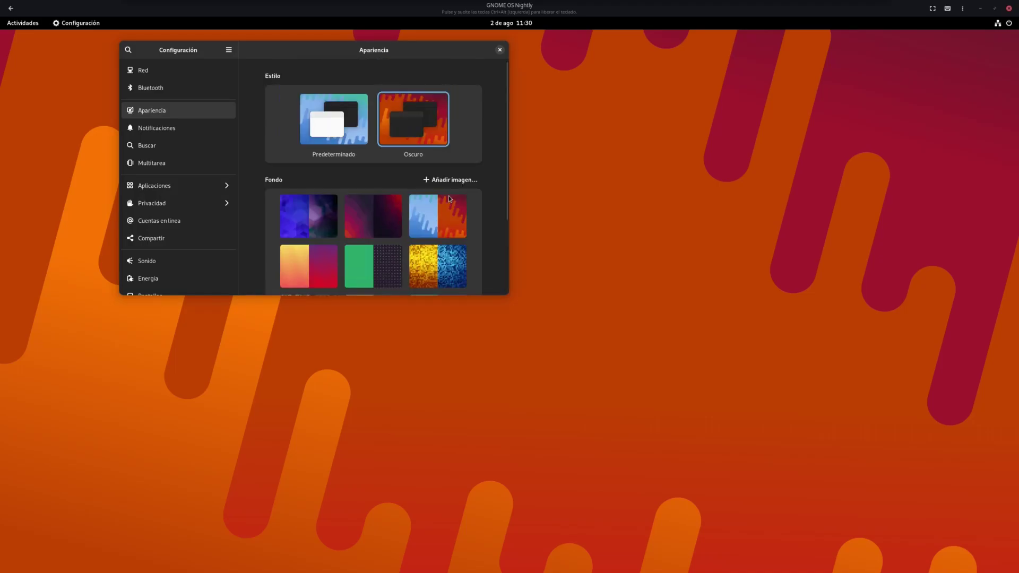
left_click(436, 261)
Try Predeterminado, return to Oscuro, and pick the blue glowing circles wallpaper after the mosaic cube
scroll(425, 228, "down", 2)
scroll(412, 192, "up", 2)
left_click(359, 128)
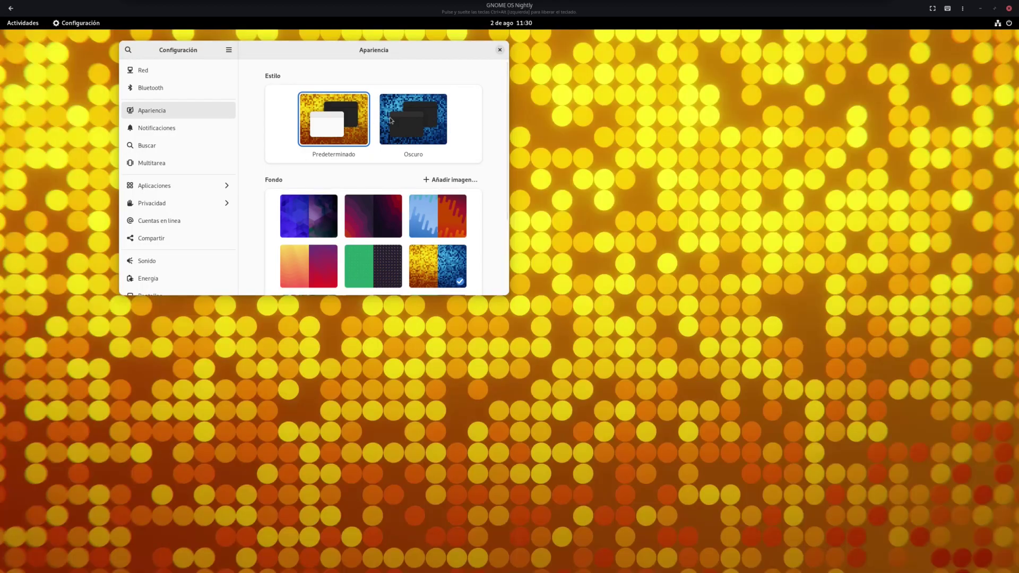
left_click(412, 119)
scroll(432, 167, "down", 2)
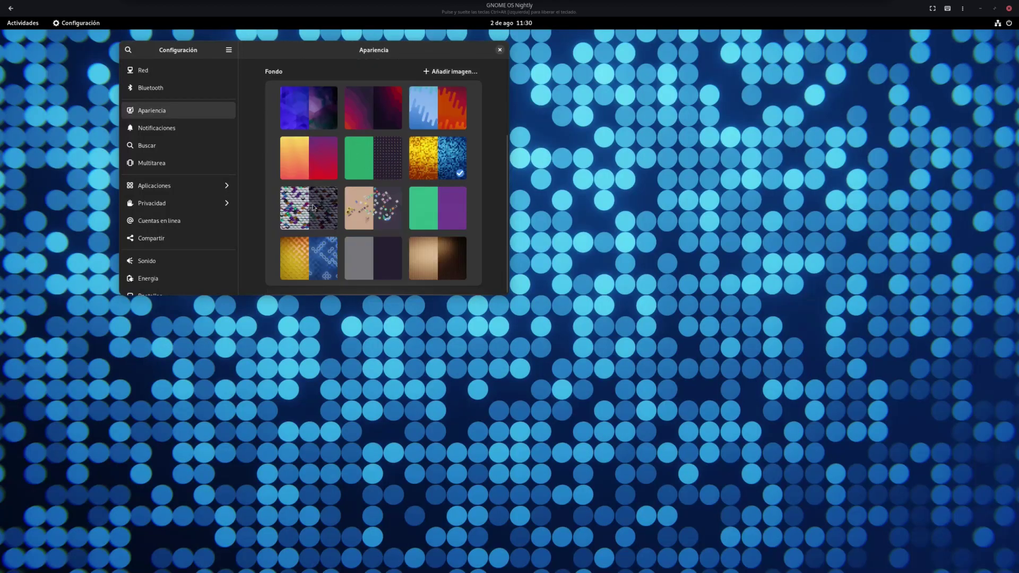
left_click(314, 207)
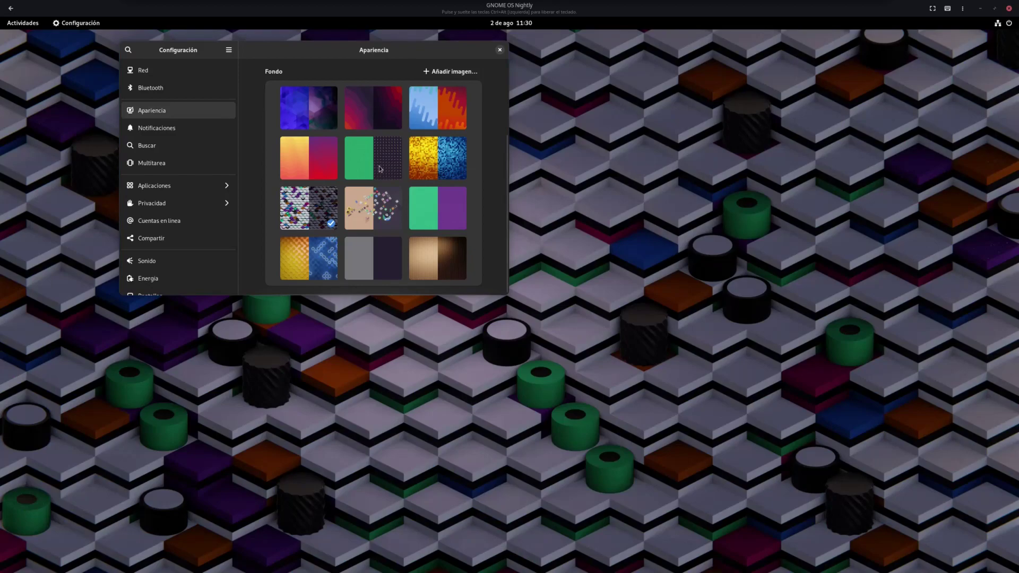
left_click(317, 258)
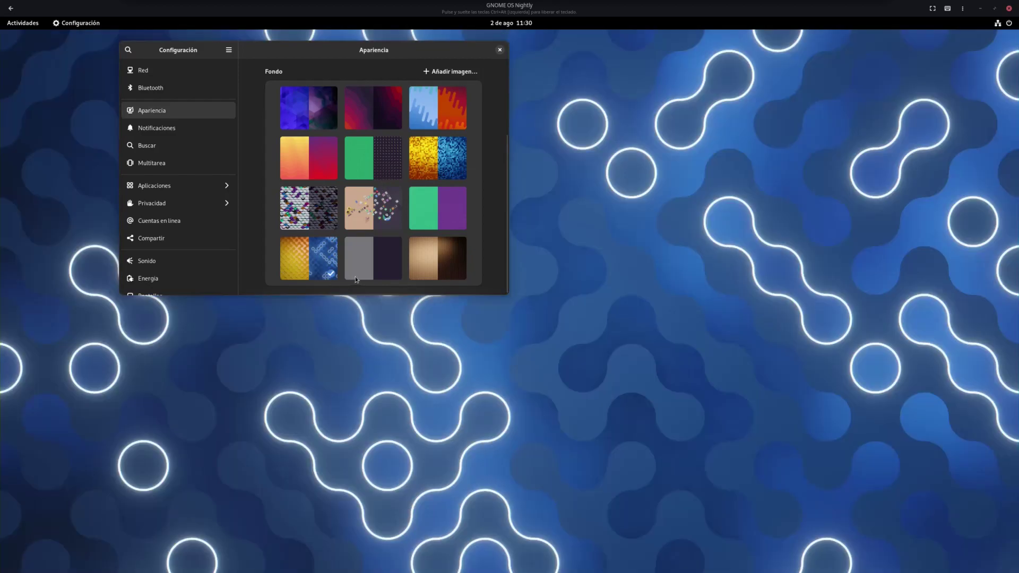
scroll(391, 251, "up", 4)
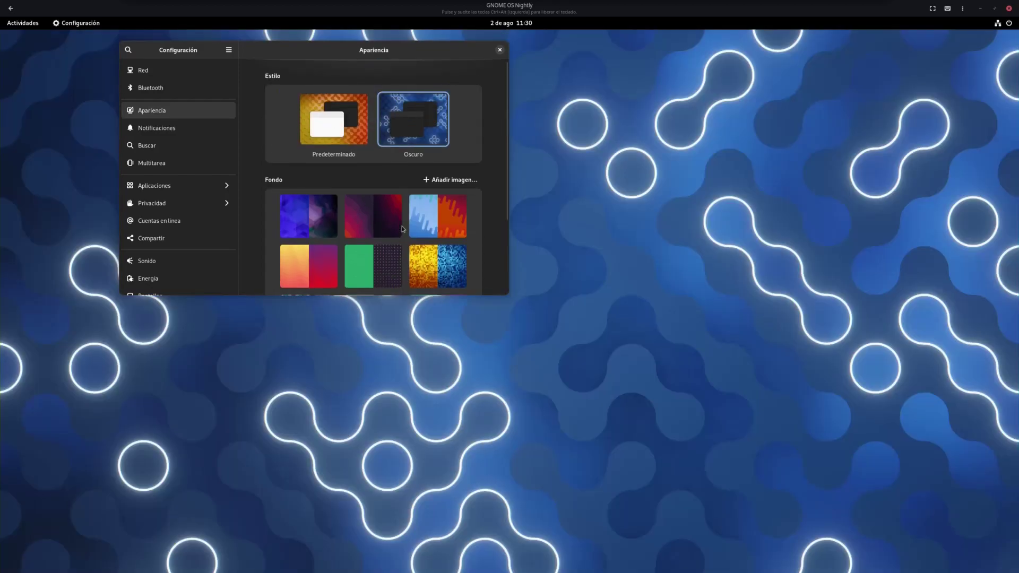
Close Settings, launch Música from the dash, and bring its welcome window to the front
left_click(498, 51)
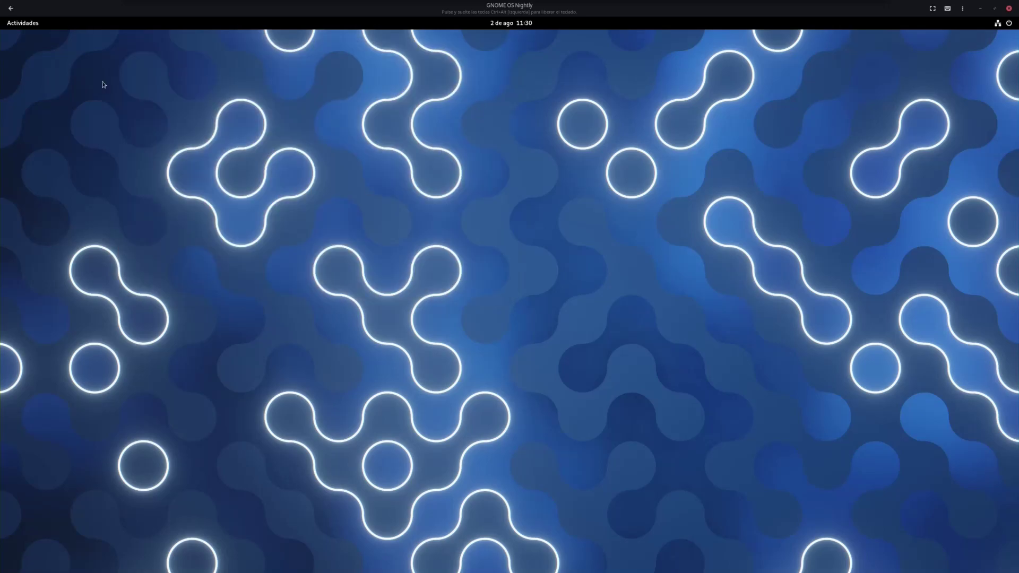
left_click(23, 23)
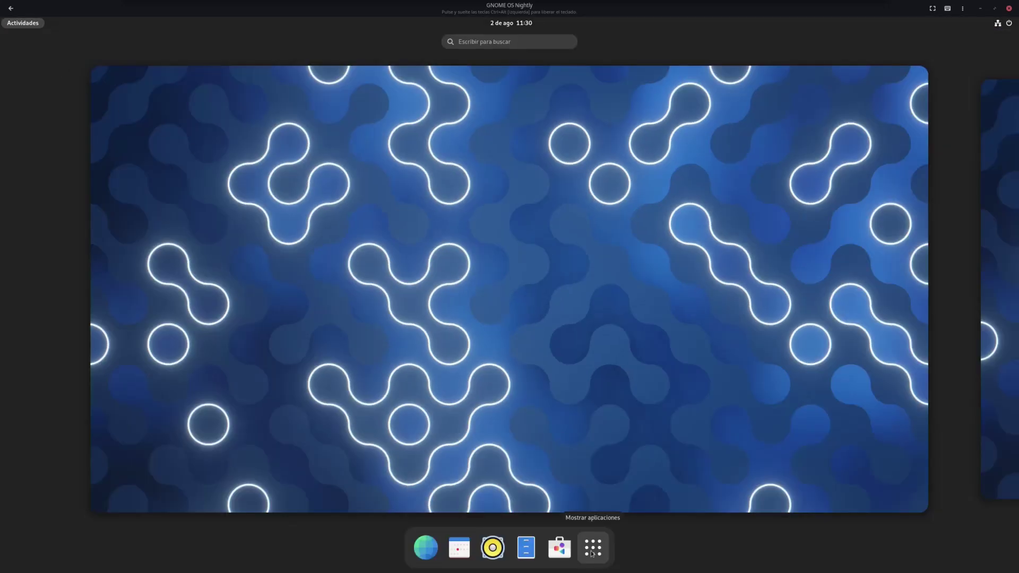
left_click(491, 550)
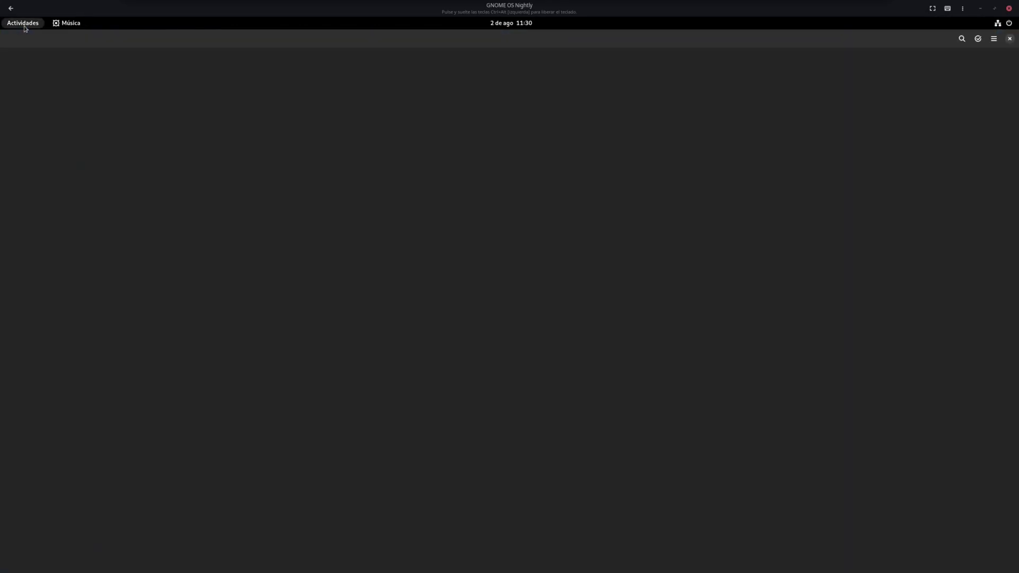
left_click(23, 22)
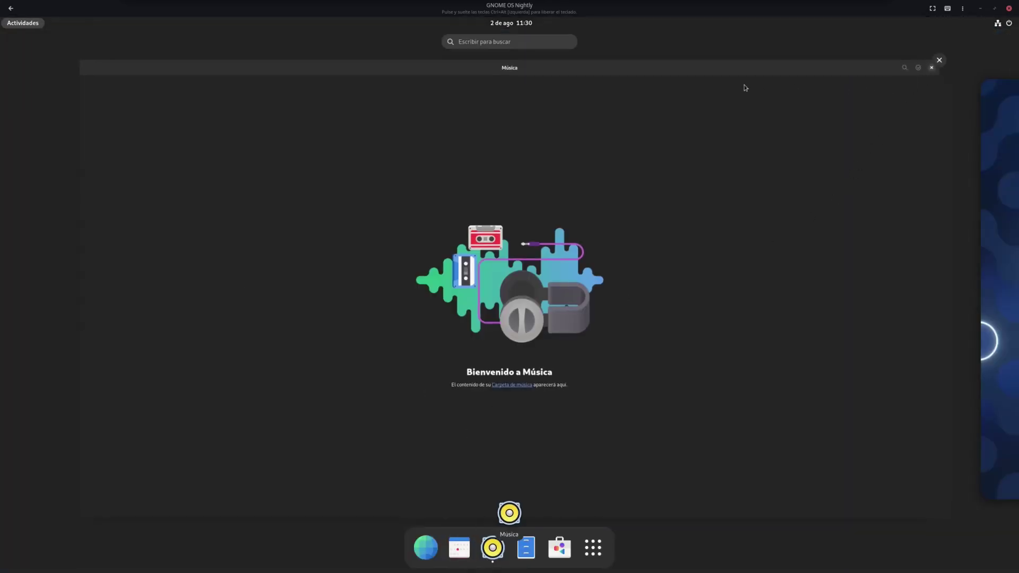
left_click(711, 143)
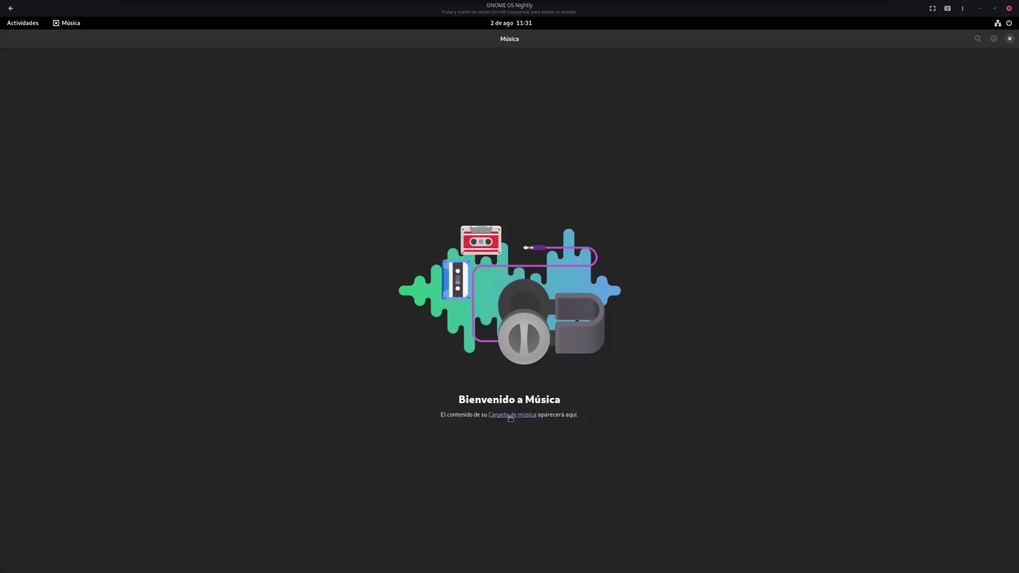